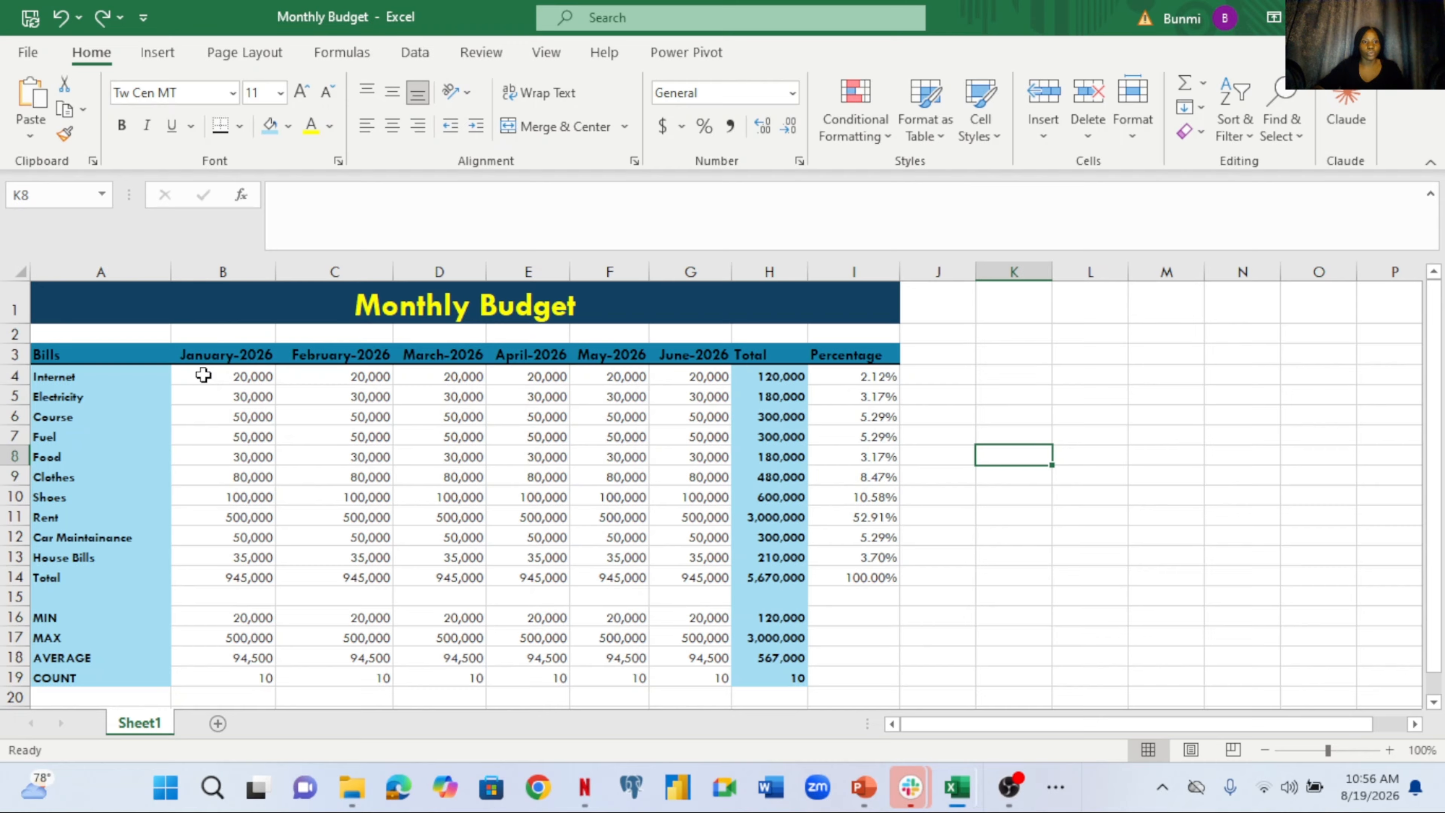
Format B4:H18 as Currency with the ₦ Hausa symbol and two decimal places
{"action": "left_click_drag", "start_coordinate": [208, 376], "coordinate": [732, 647]}
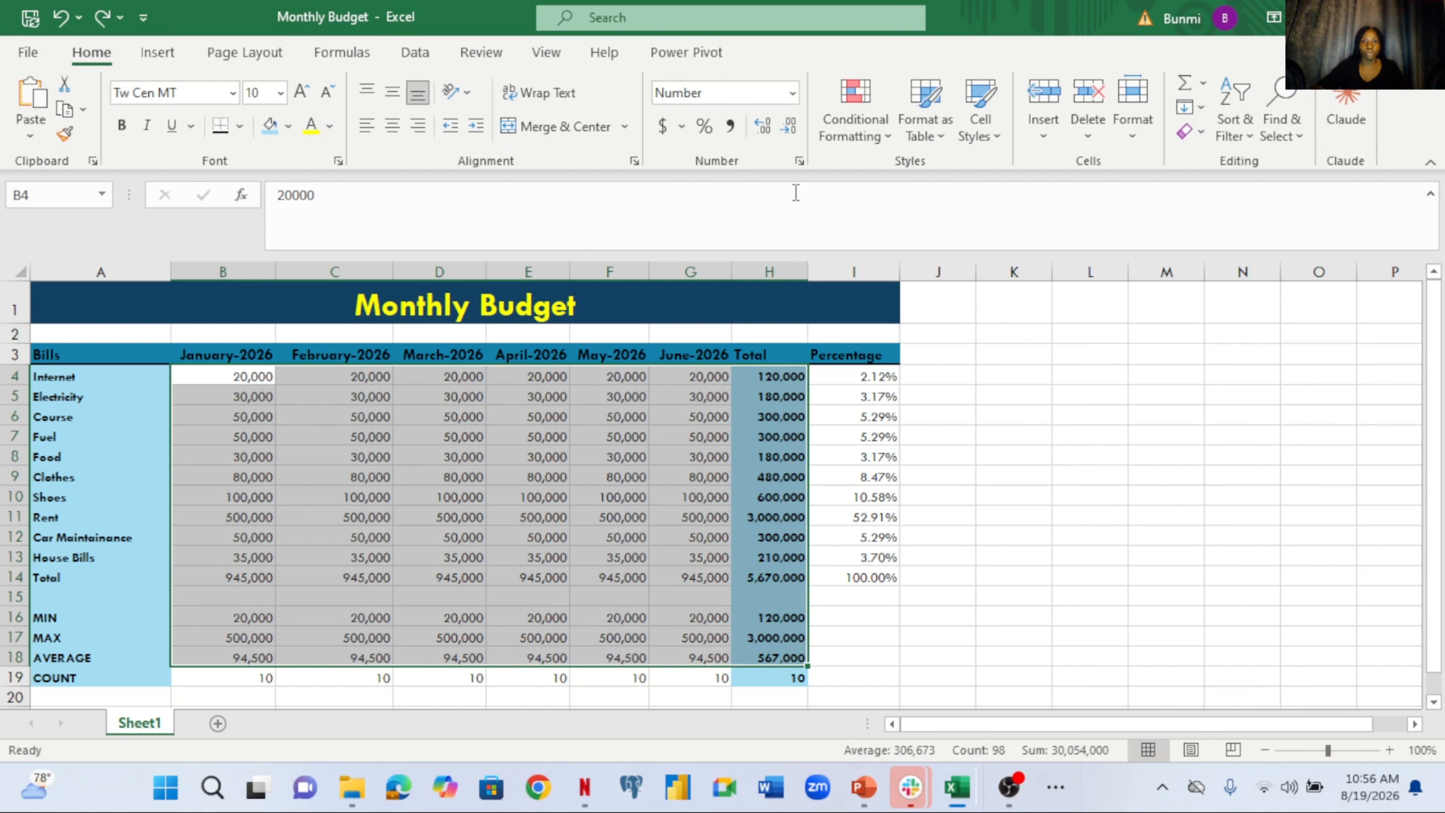
{"action": "left_click", "coordinate": [800, 162]}
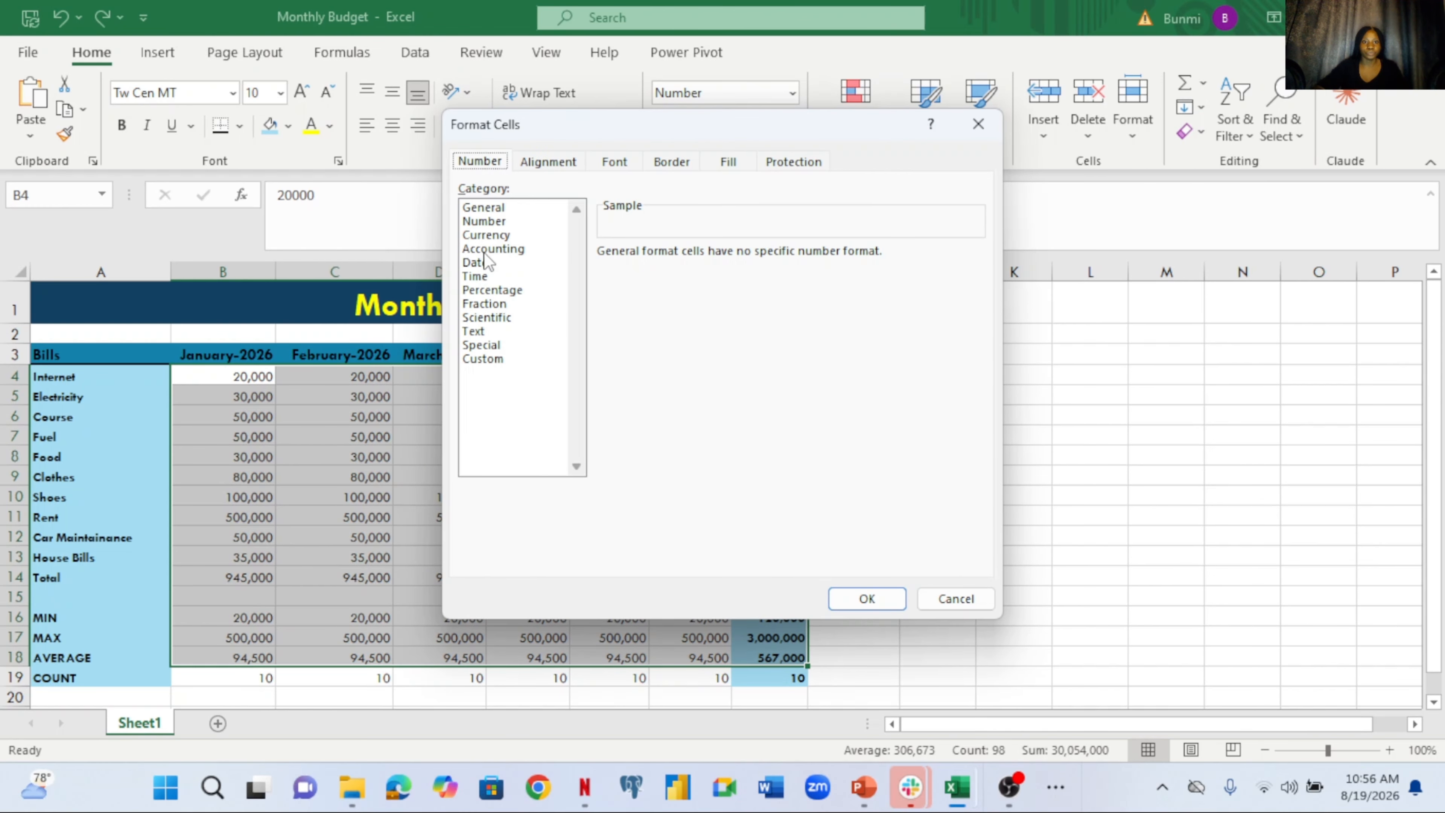
{"action": "left_click", "coordinate": [484, 236]}
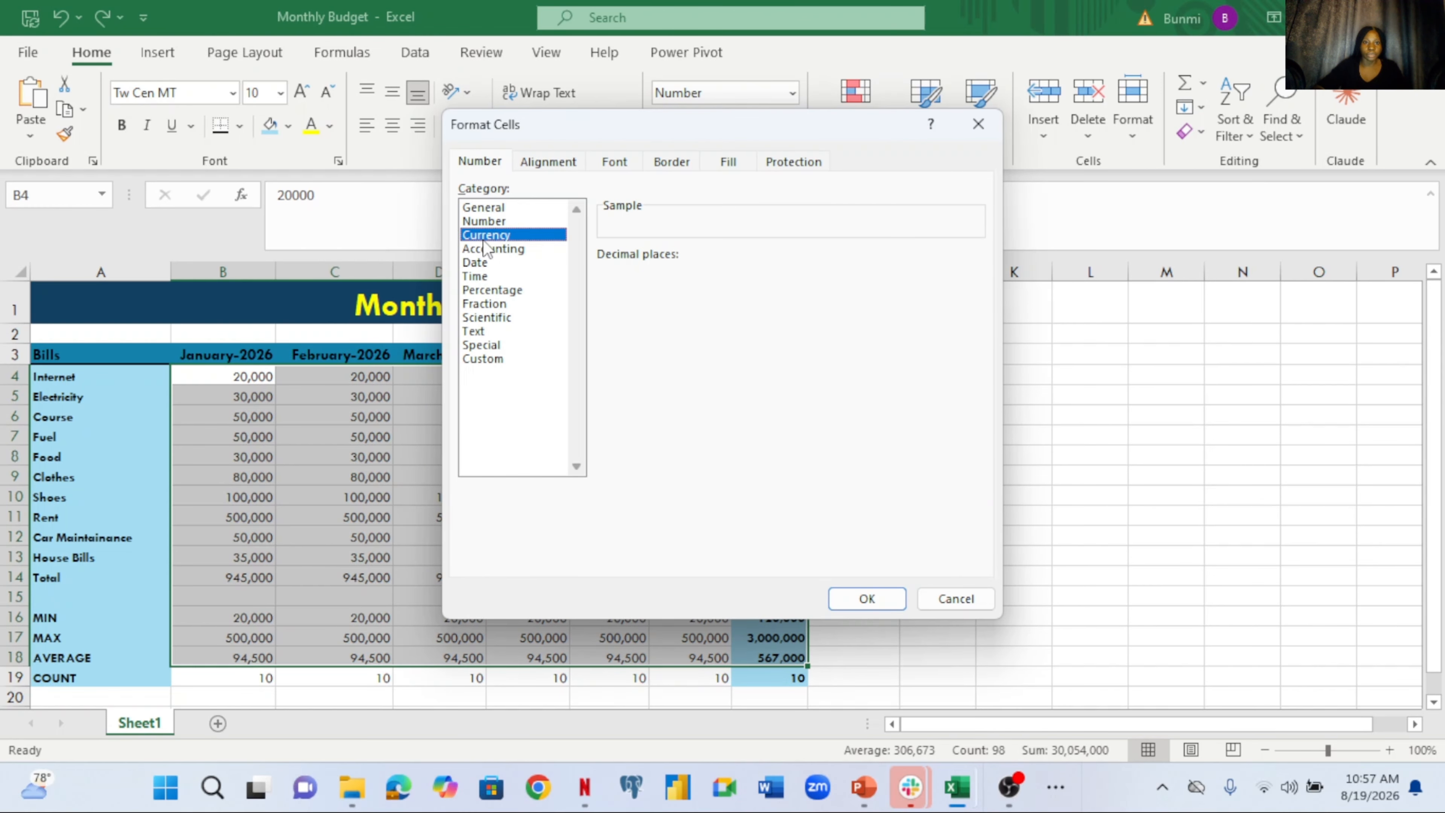
{"action": "left_click", "coordinate": [976, 279]}
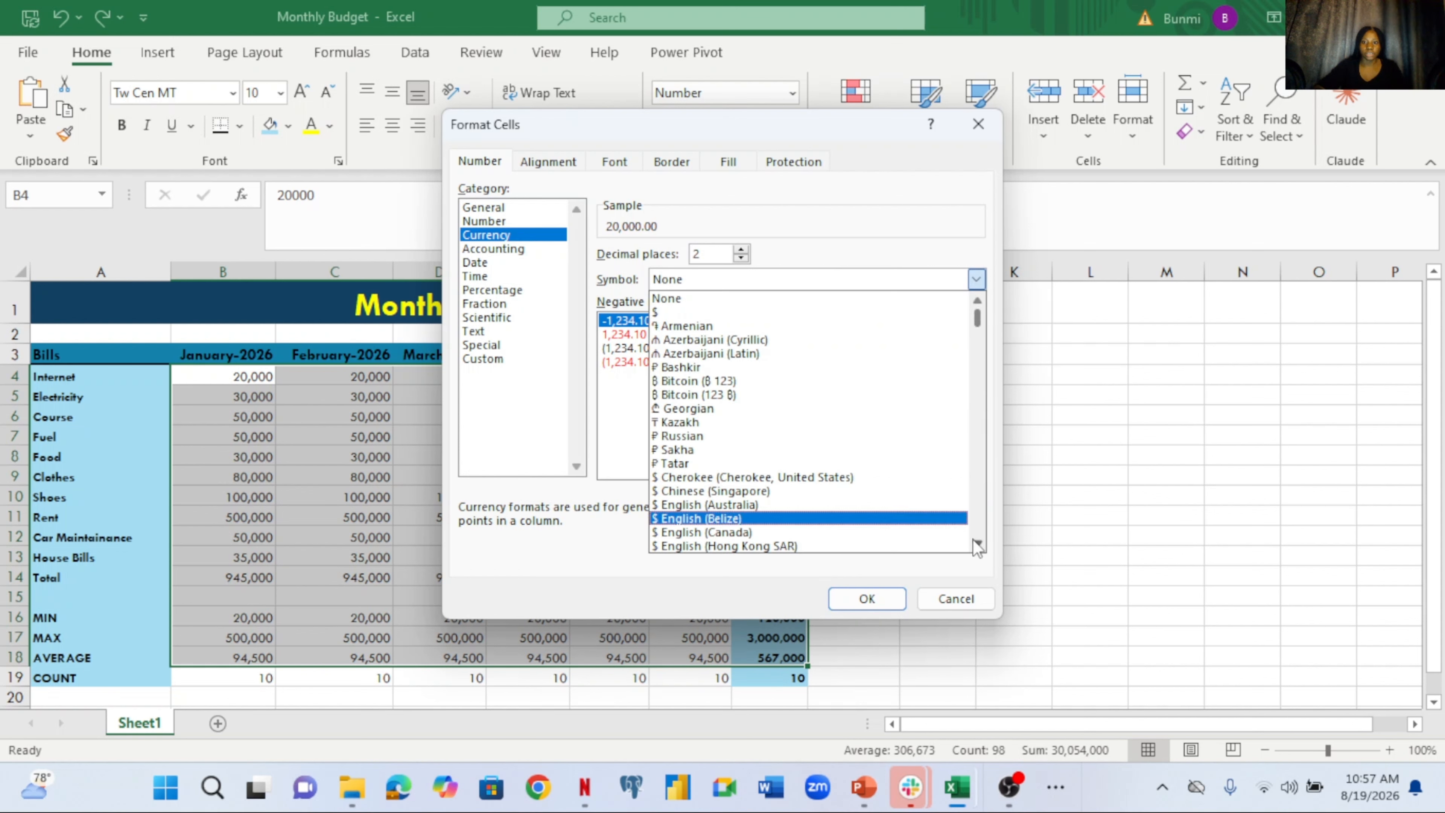
{"action": "scroll", "coordinate": [976, 545], "scroll_direction": "down", "scroll_amount": 3}
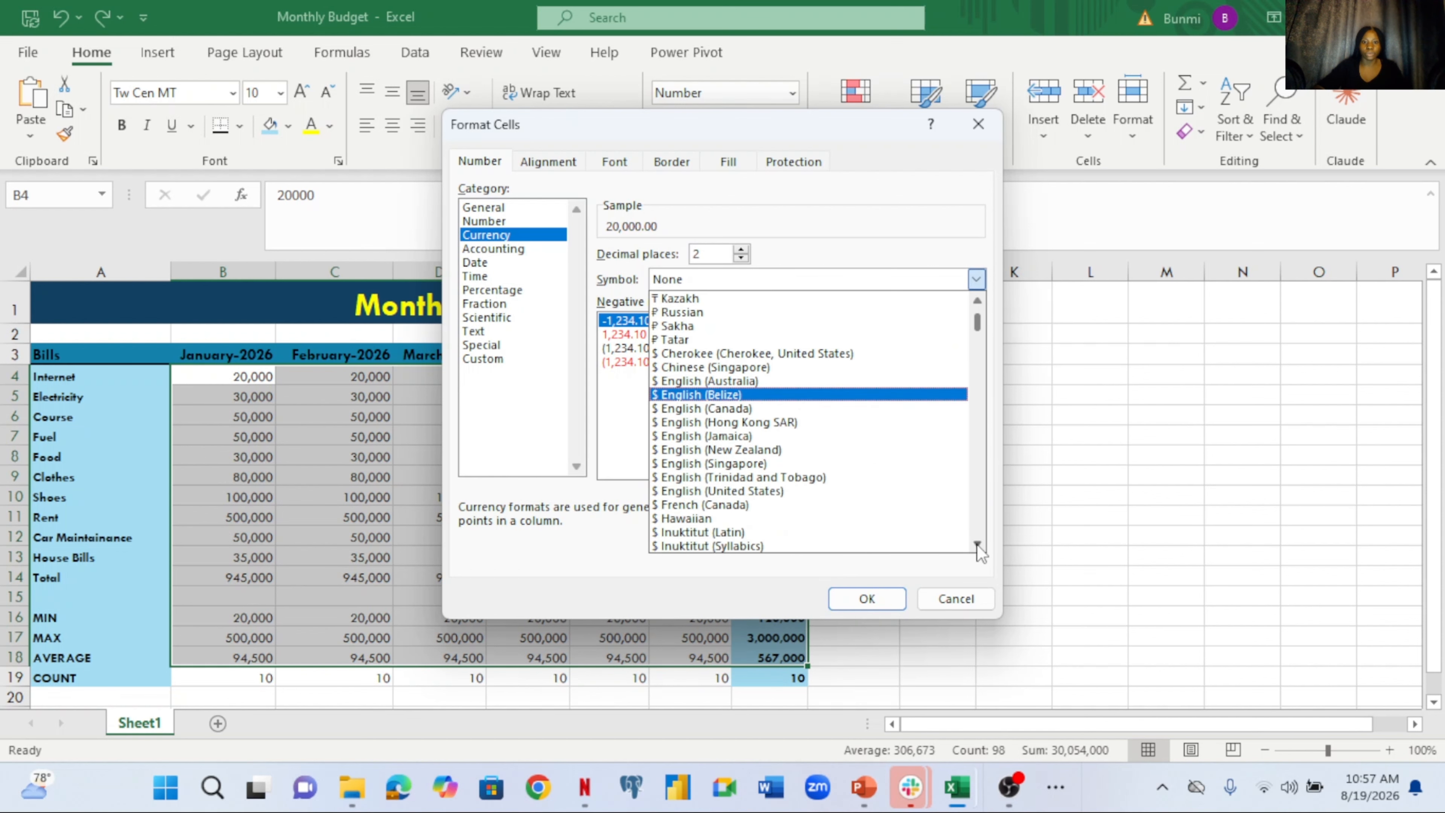
{"action": "scroll", "coordinate": [979, 551], "scroll_direction": "down", "scroll_amount": 4}
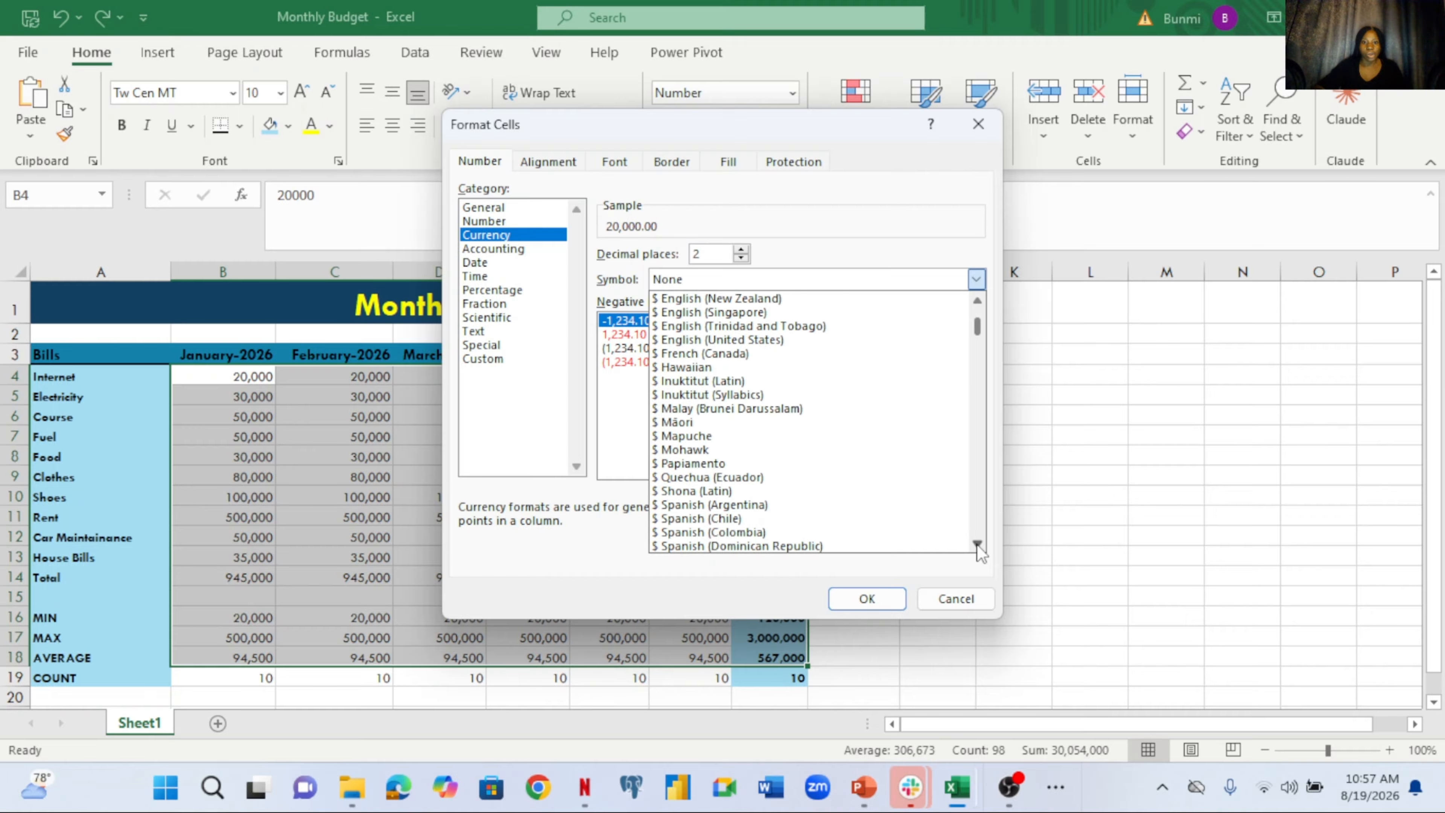
{"action": "scroll", "coordinate": [979, 551], "scroll_direction": "down", "scroll_amount": 4}
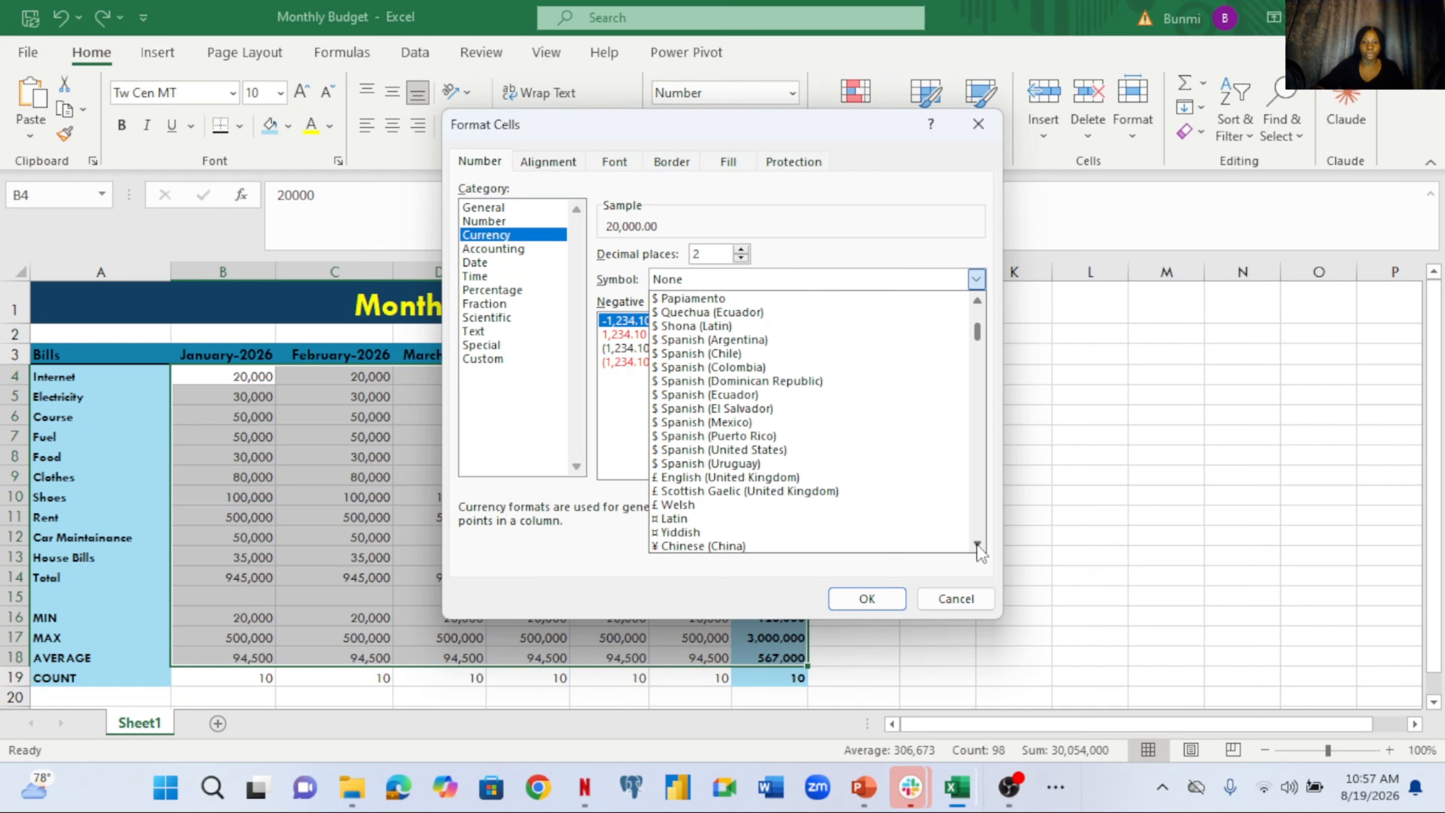
{"action": "scroll", "coordinate": [978, 547], "scroll_direction": "down", "scroll_amount": 4}
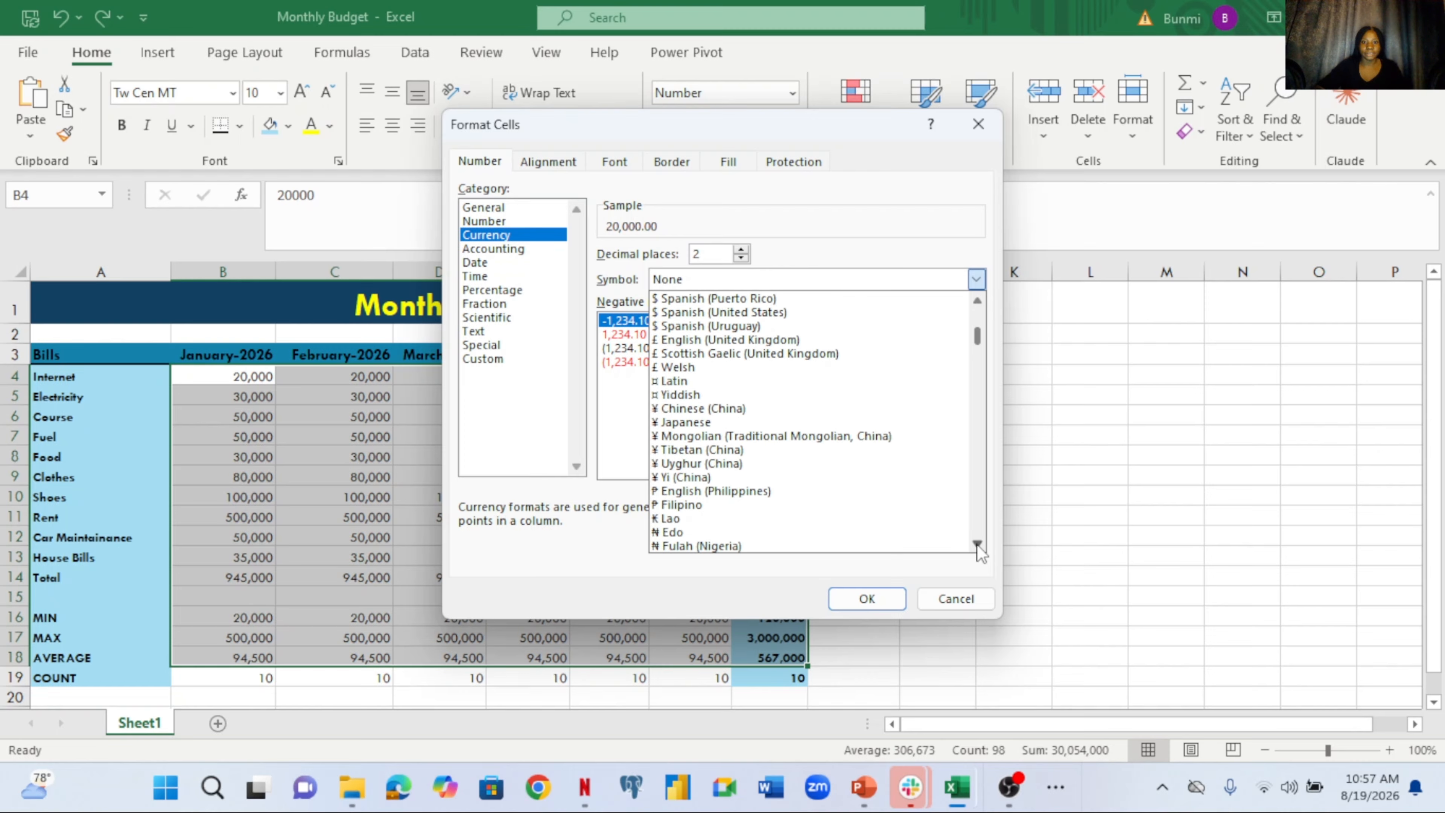
{"action": "scroll", "coordinate": [980, 551], "scroll_direction": "down", "scroll_amount": 1}
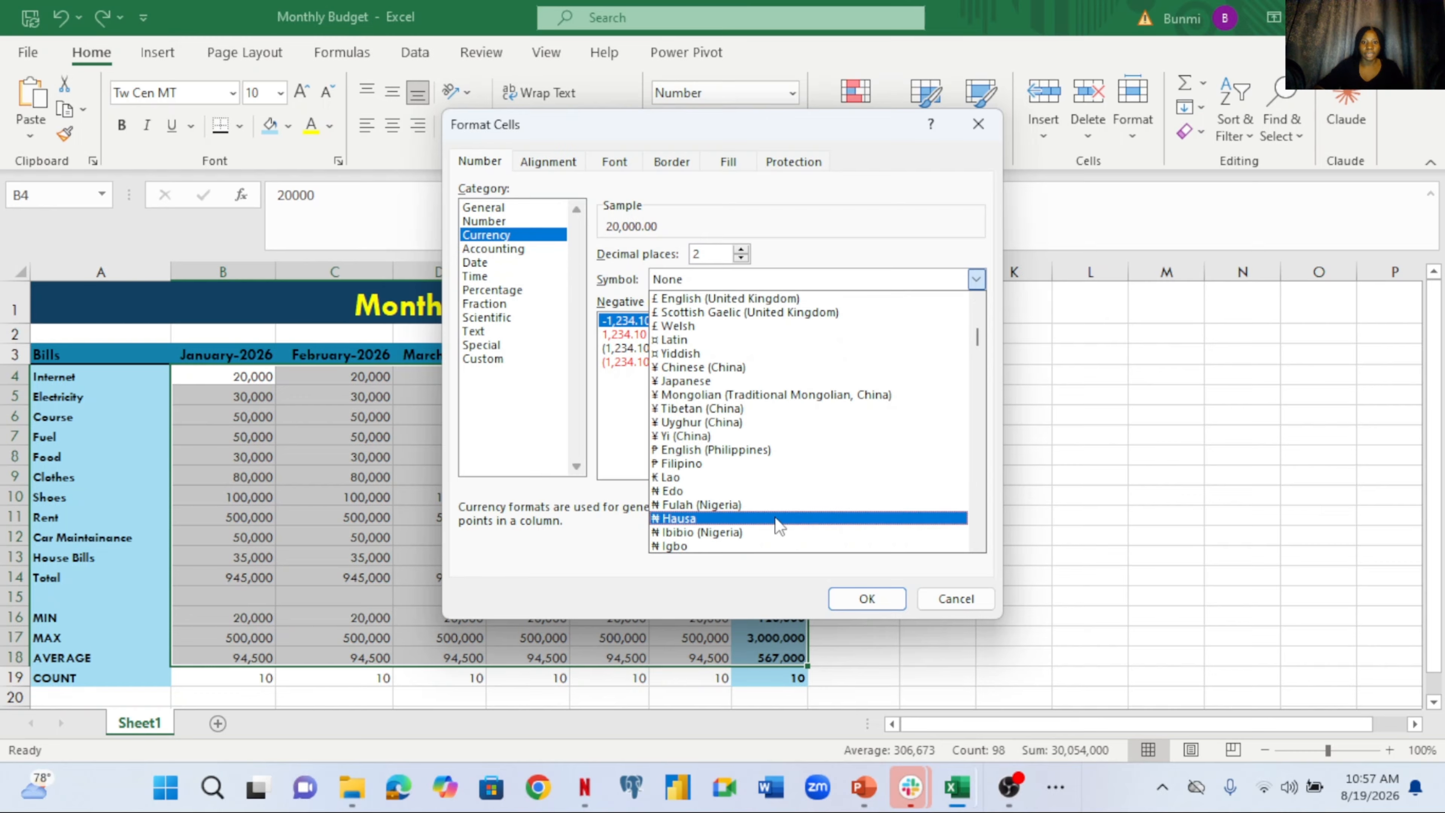
{"action": "left_click", "coordinate": [747, 519]}
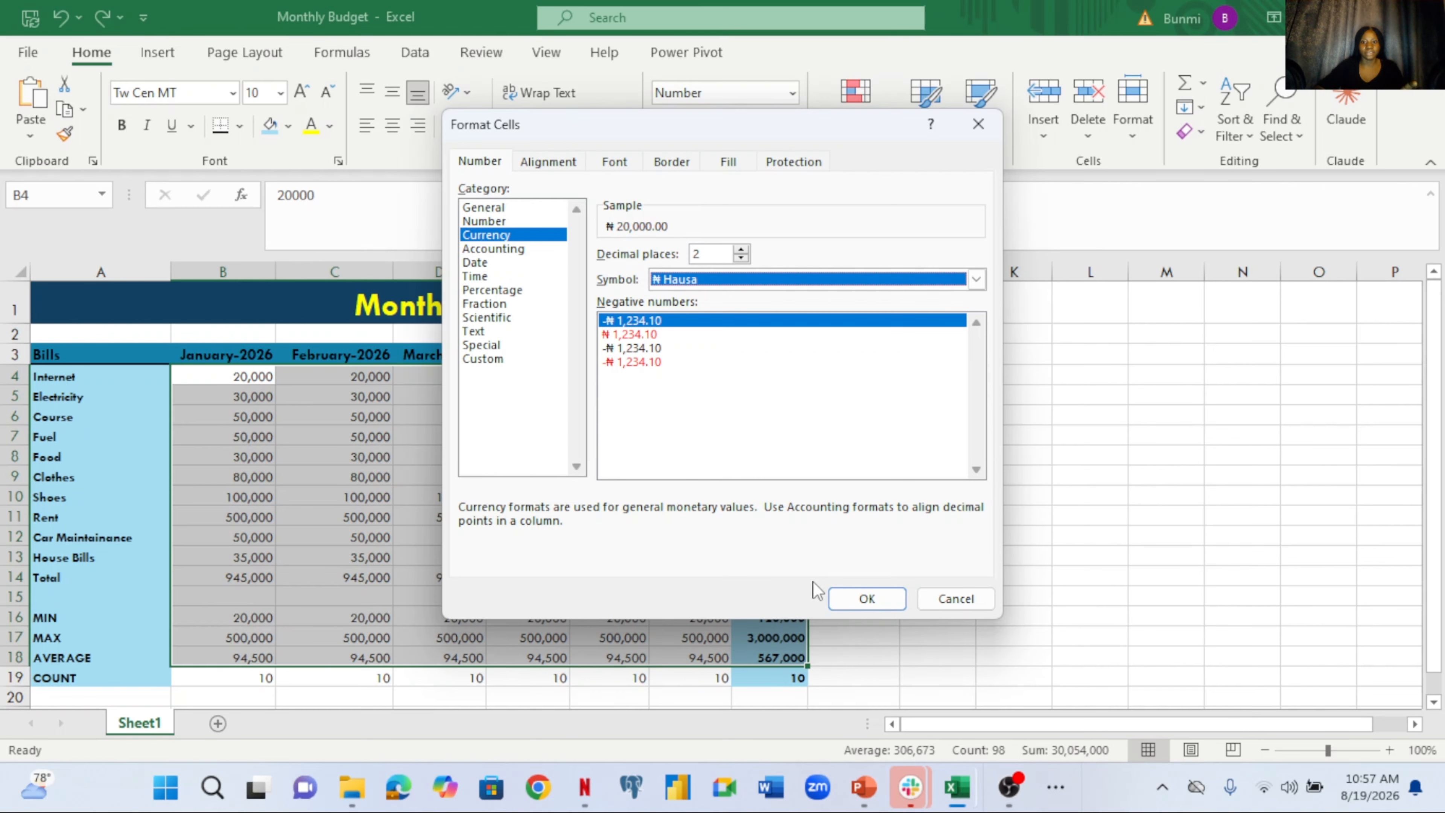
{"action": "left_click", "coordinate": [853, 603]}
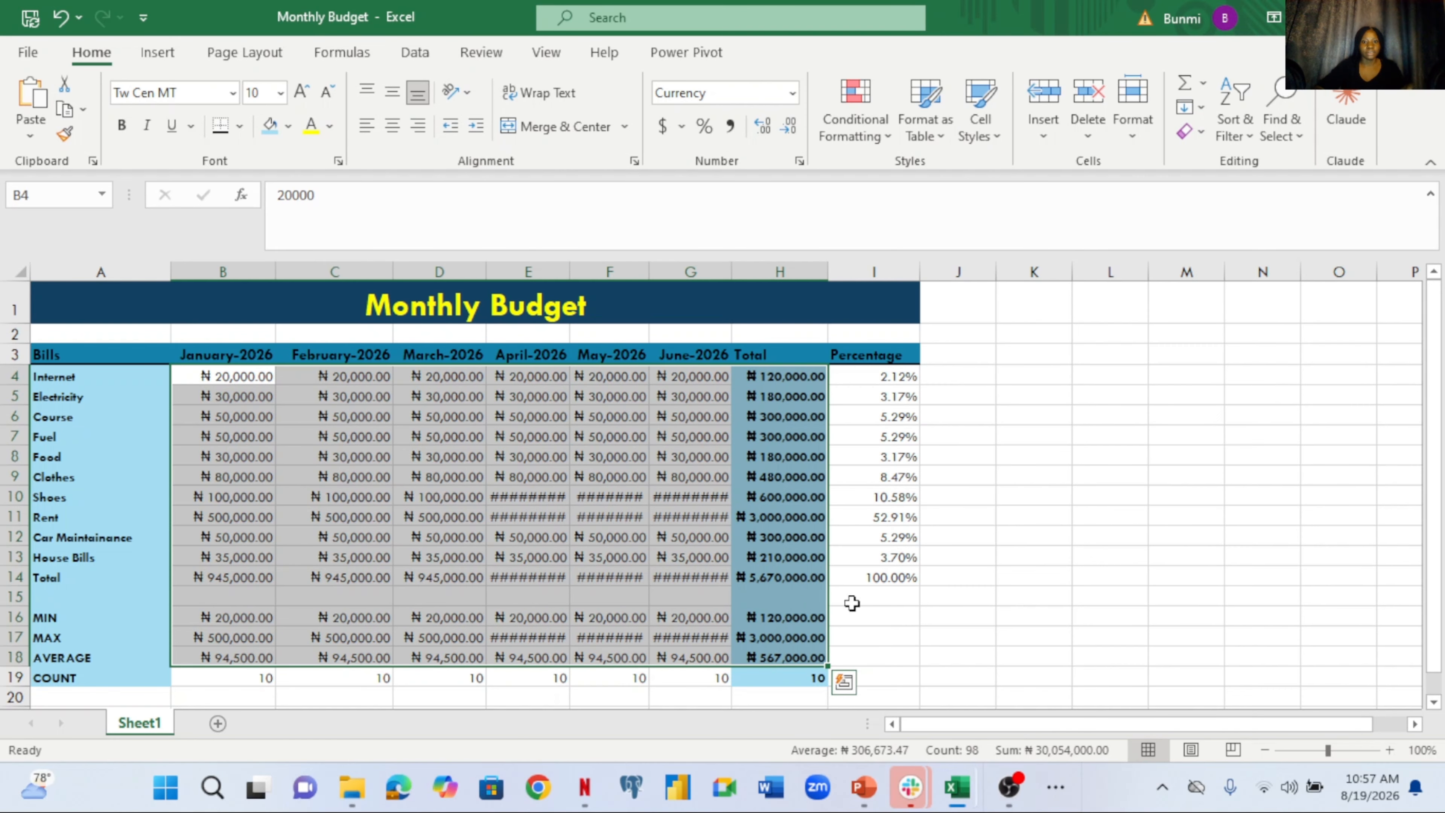
Auto-fit columns G, F and E so every naira amount shows instead of #######
{"action": "left_click", "coordinate": [900, 636]}
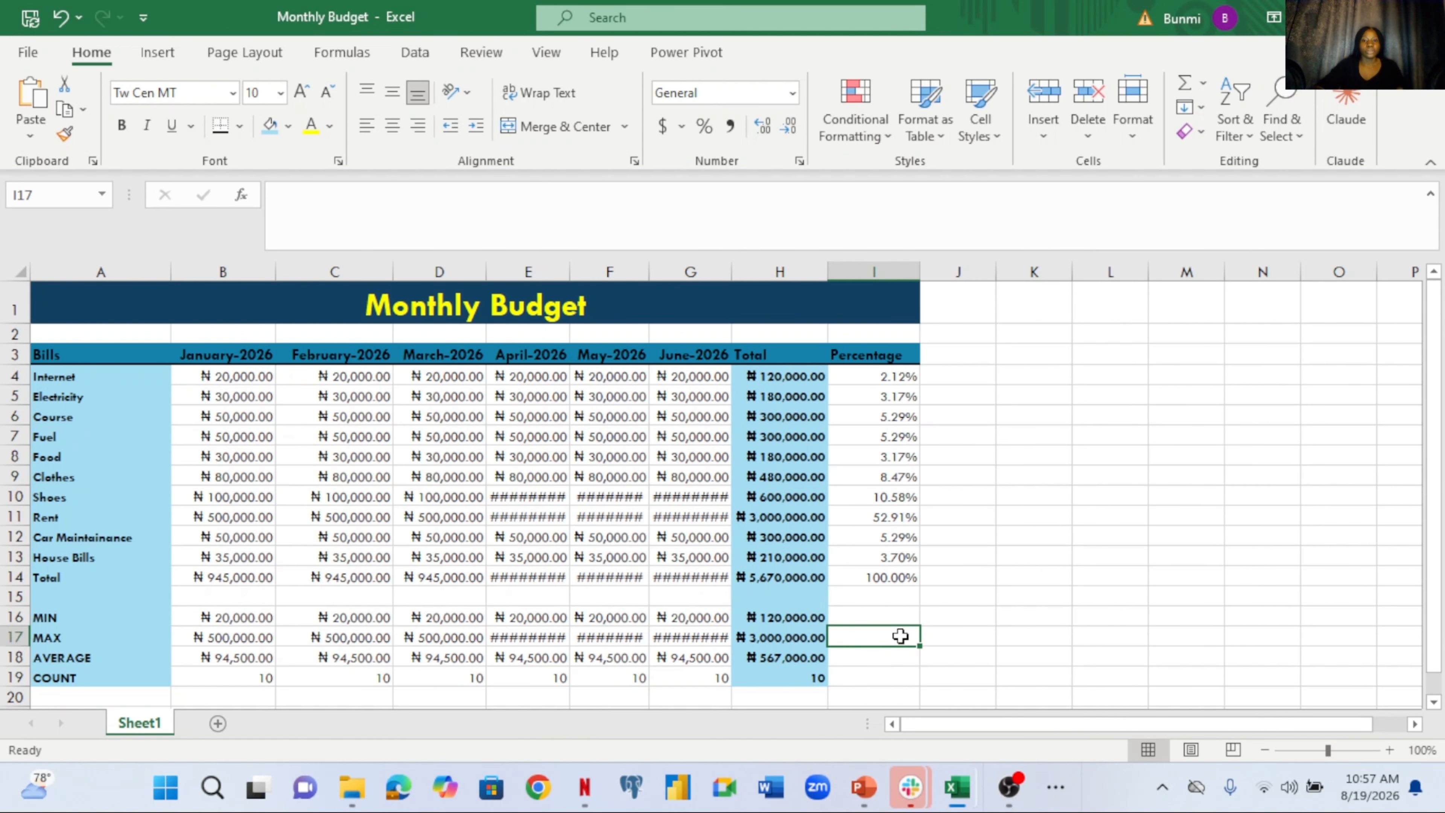
{"action": "left_click", "coordinate": [734, 269]}
{"action": "double_click", "coordinate": [735, 270]}
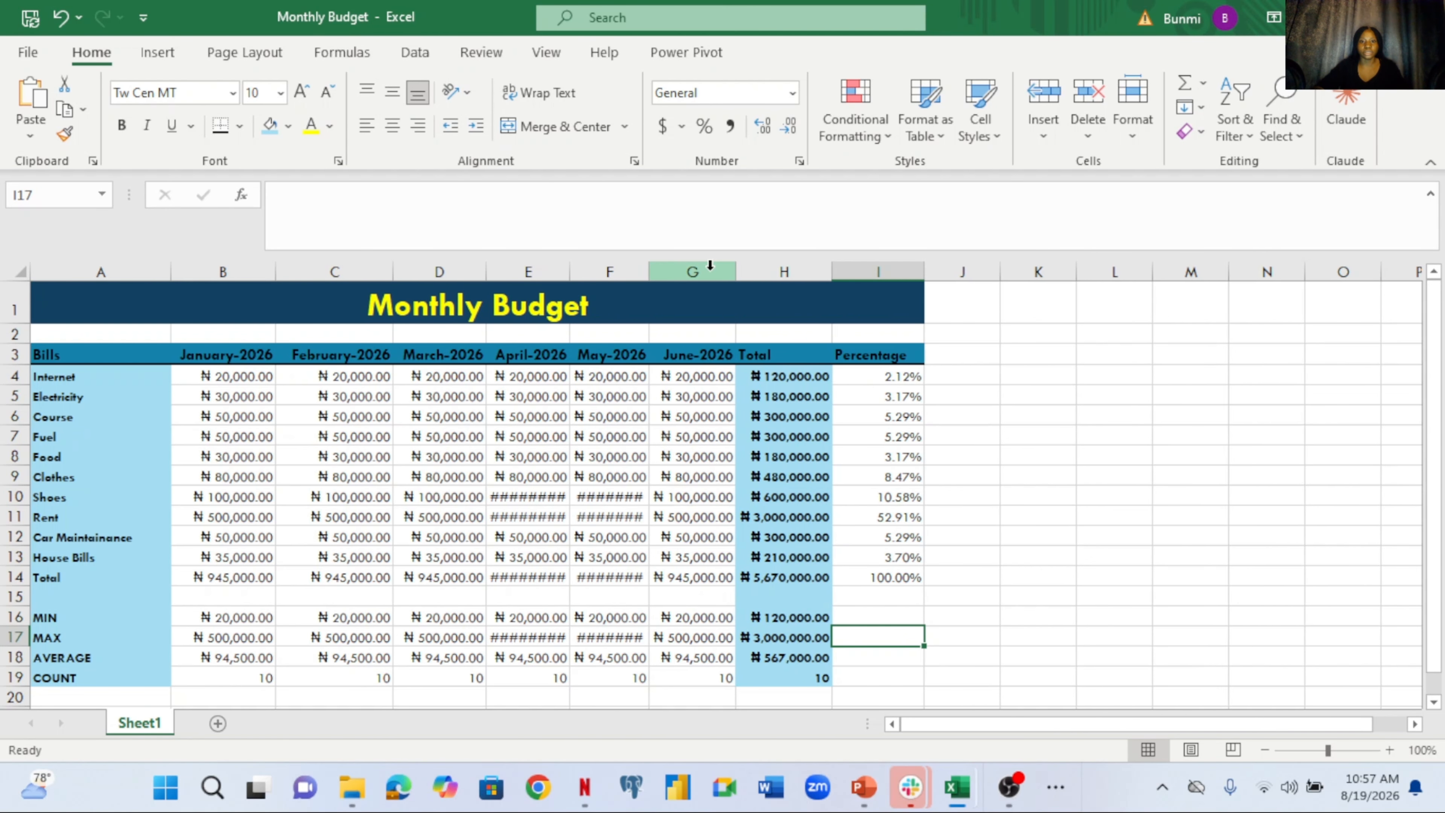
{"action": "double_click", "coordinate": [652, 270]}
{"action": "double_click", "coordinate": [568, 270]}
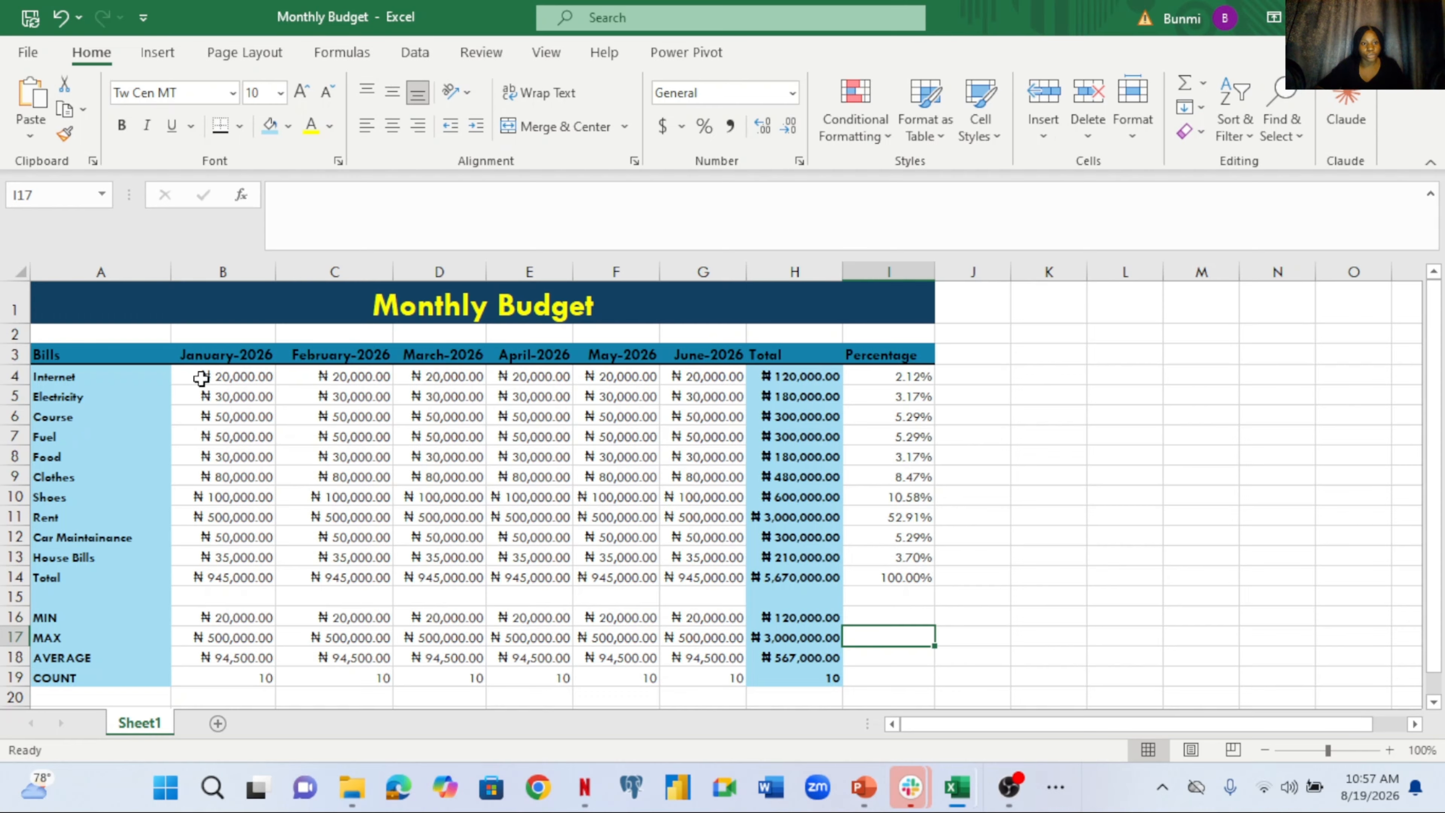
Select bill amounts B4:G13 and bring up Conditional Formatting's Highlight Cells Rules
{"action": "left_click_drag", "start_coordinate": [202, 383], "coordinate": [715, 548]}
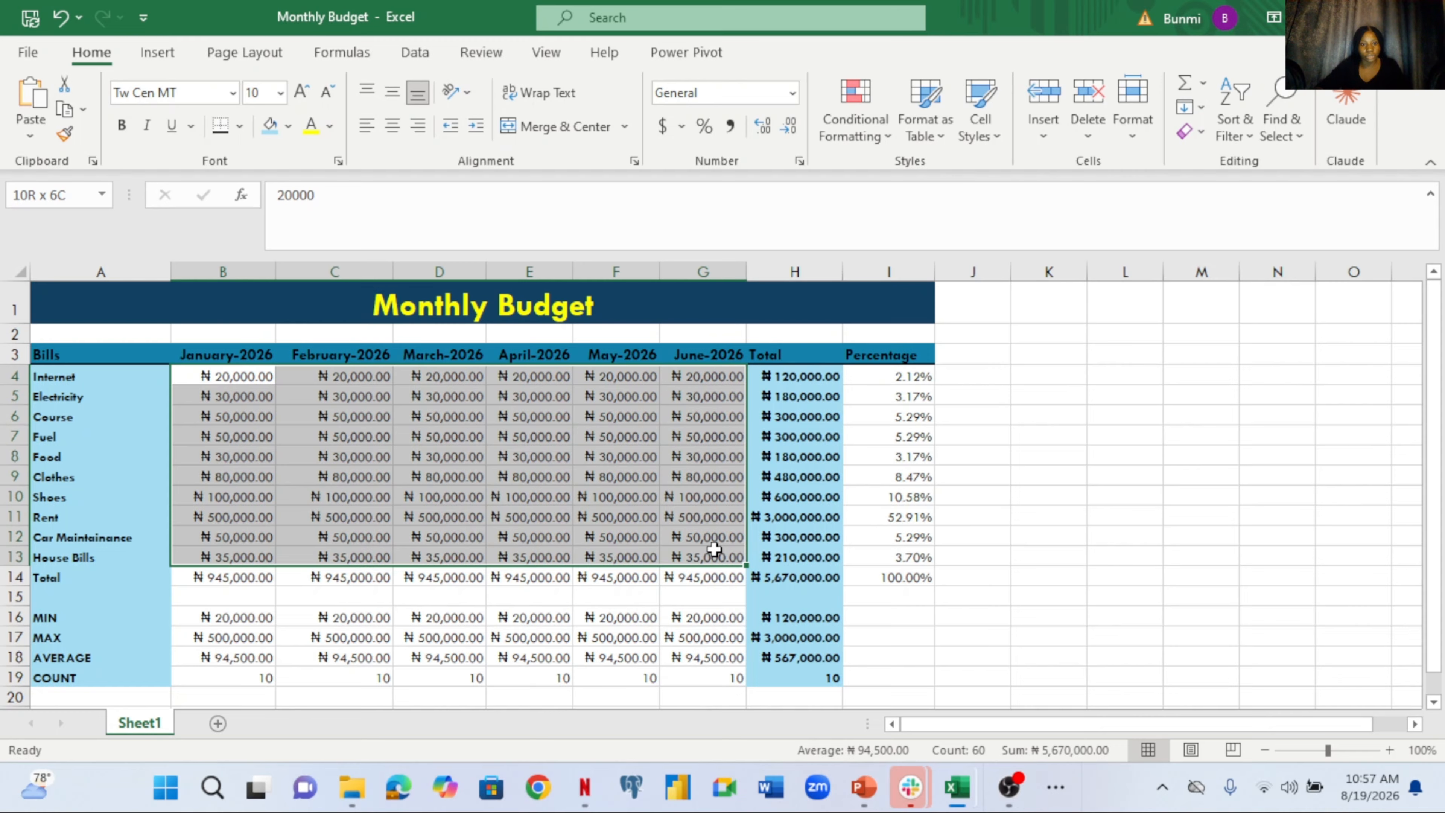
{"action": "left_click_drag", "start_coordinate": [714, 547], "coordinate": [715, 550]}
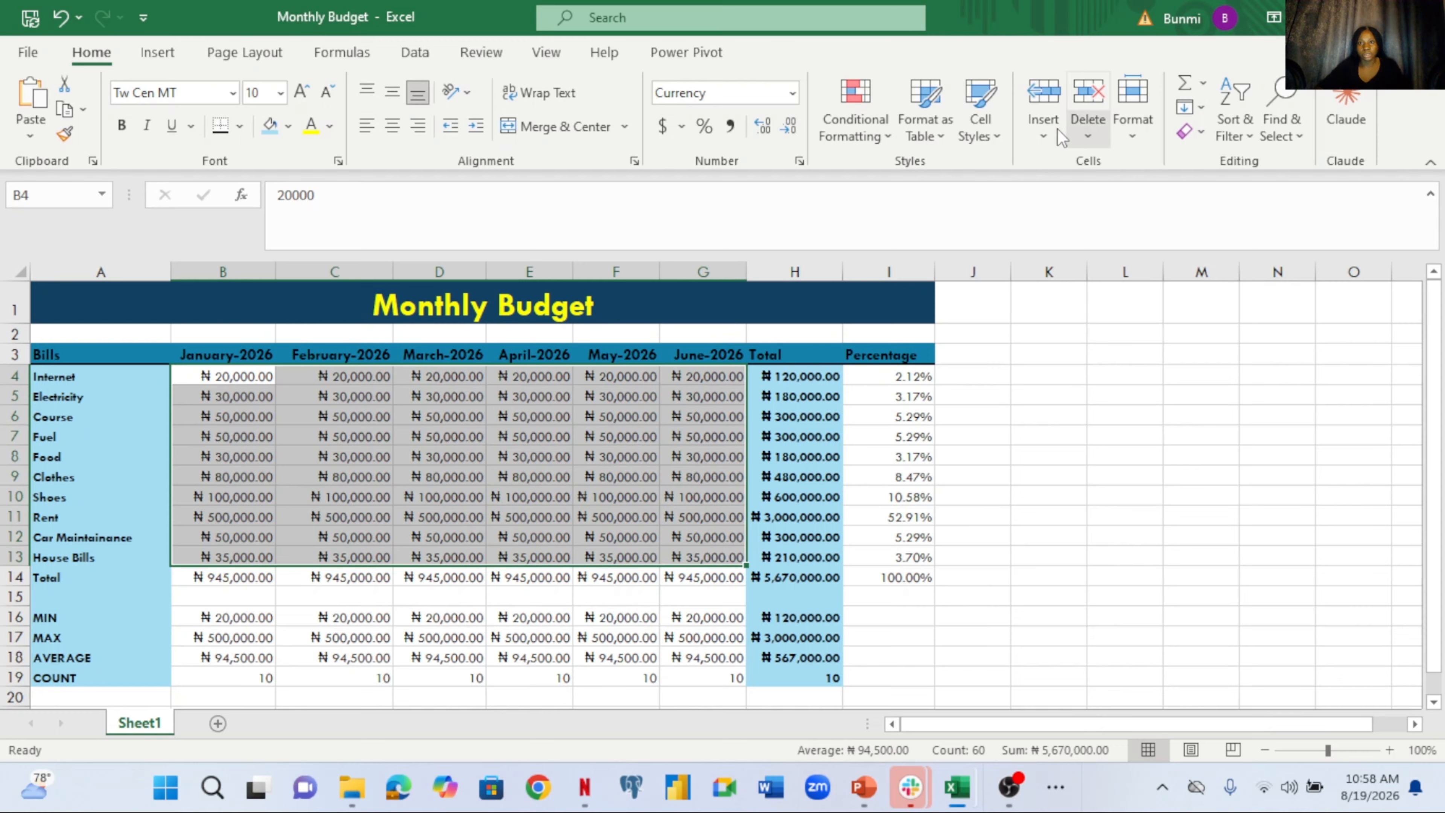
{"action": "left_click", "coordinate": [884, 126]}
{"action": "mouse_move", "coordinate": [908, 188]}
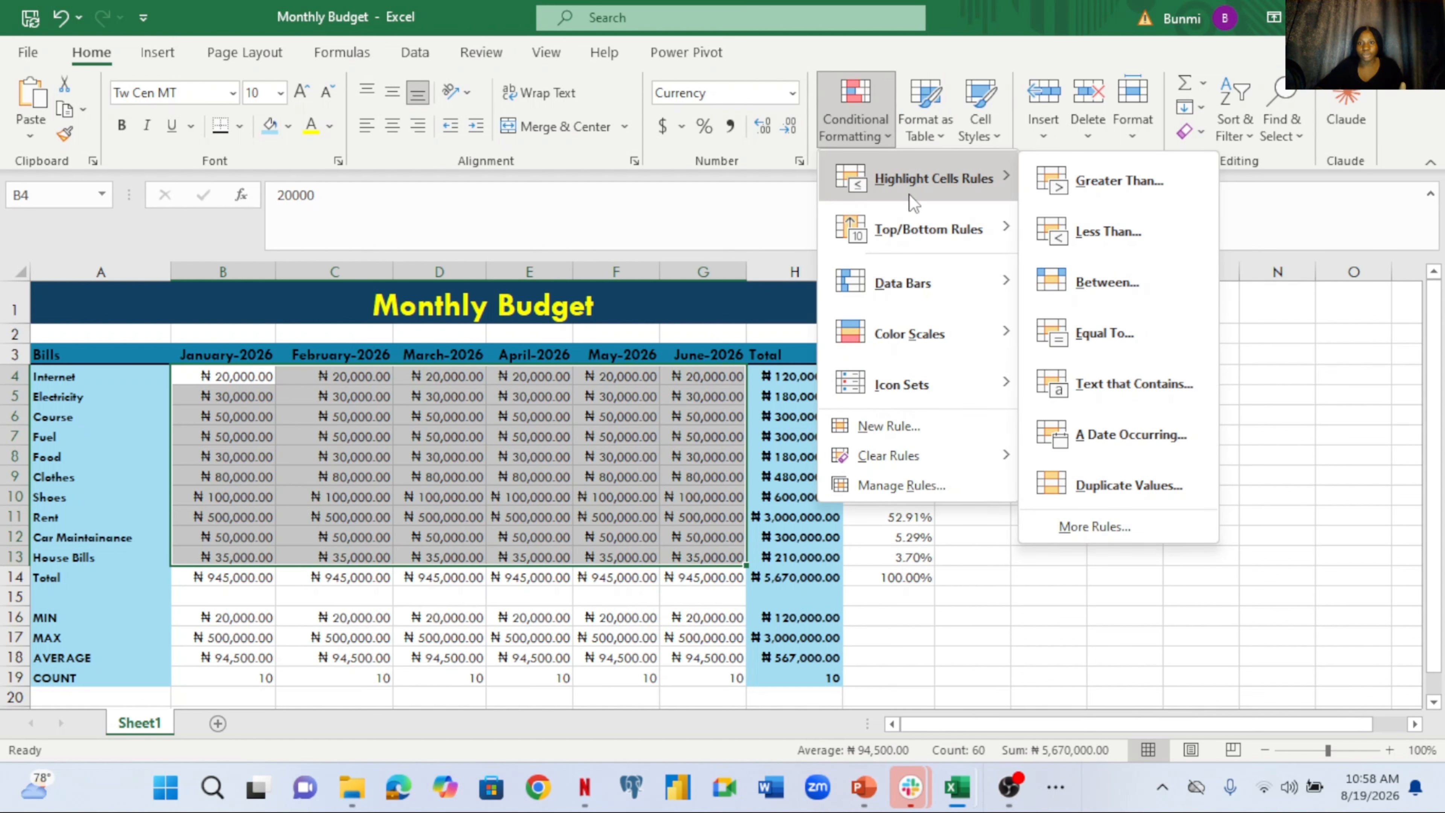
{"action": "mouse_move", "coordinate": [917, 230]}
Start a Greater Than rule with threshold 50,000 and choose Custom Format as its style
{"action": "left_click", "coordinate": [1051, 186]}
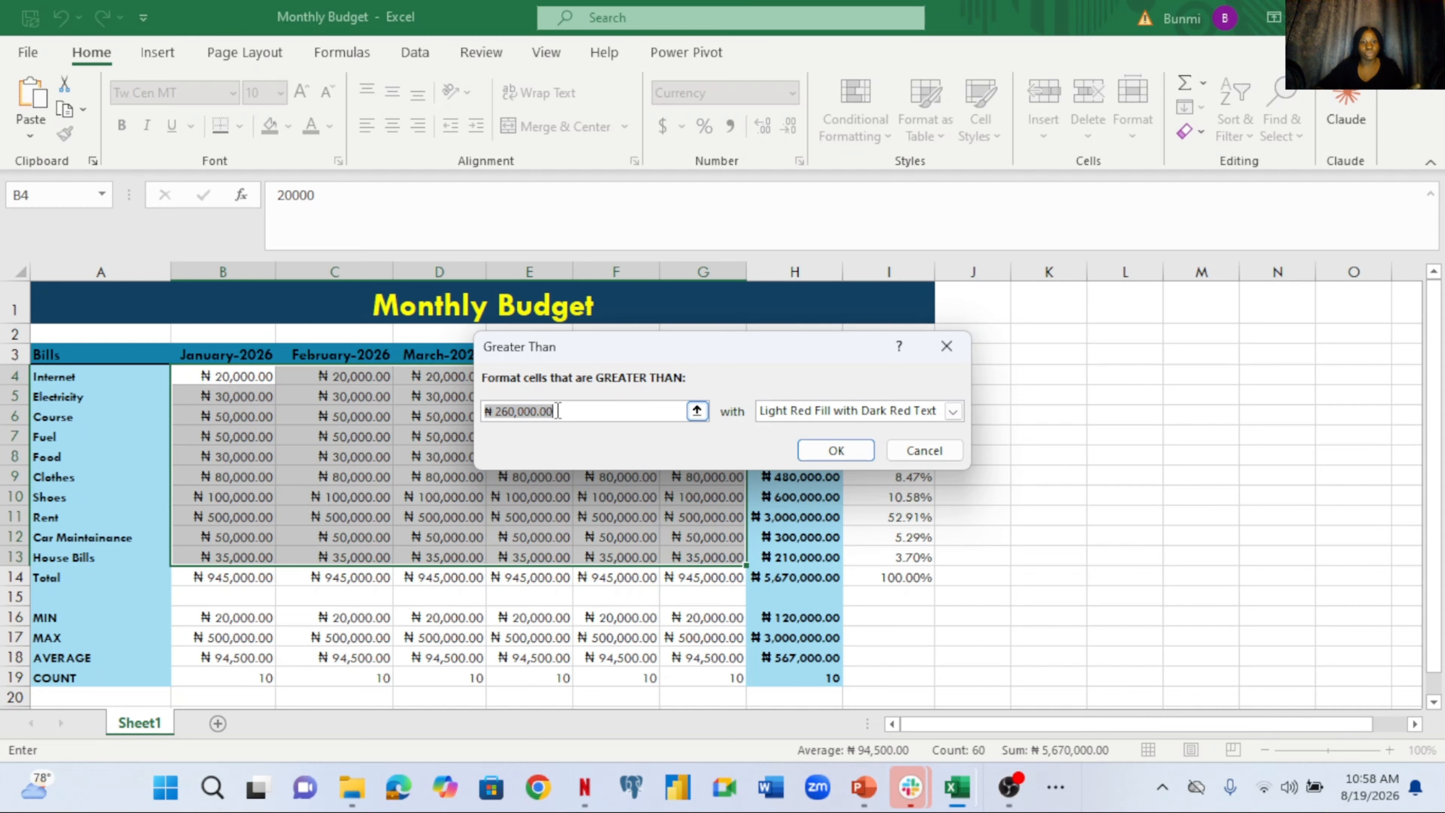
{"action": "key", "text": "BackSpace"}
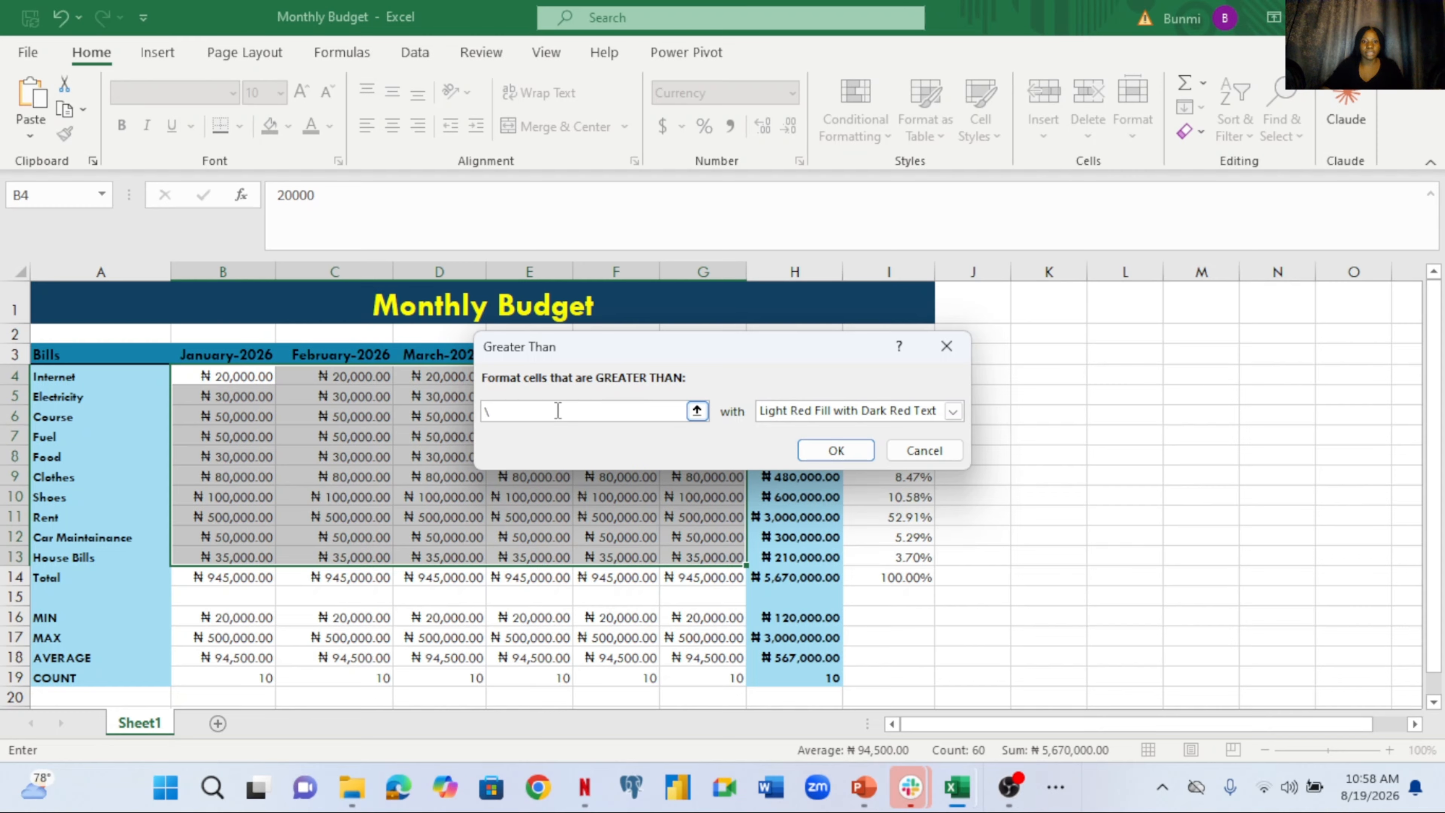
{"action": "type", "text": "50"}
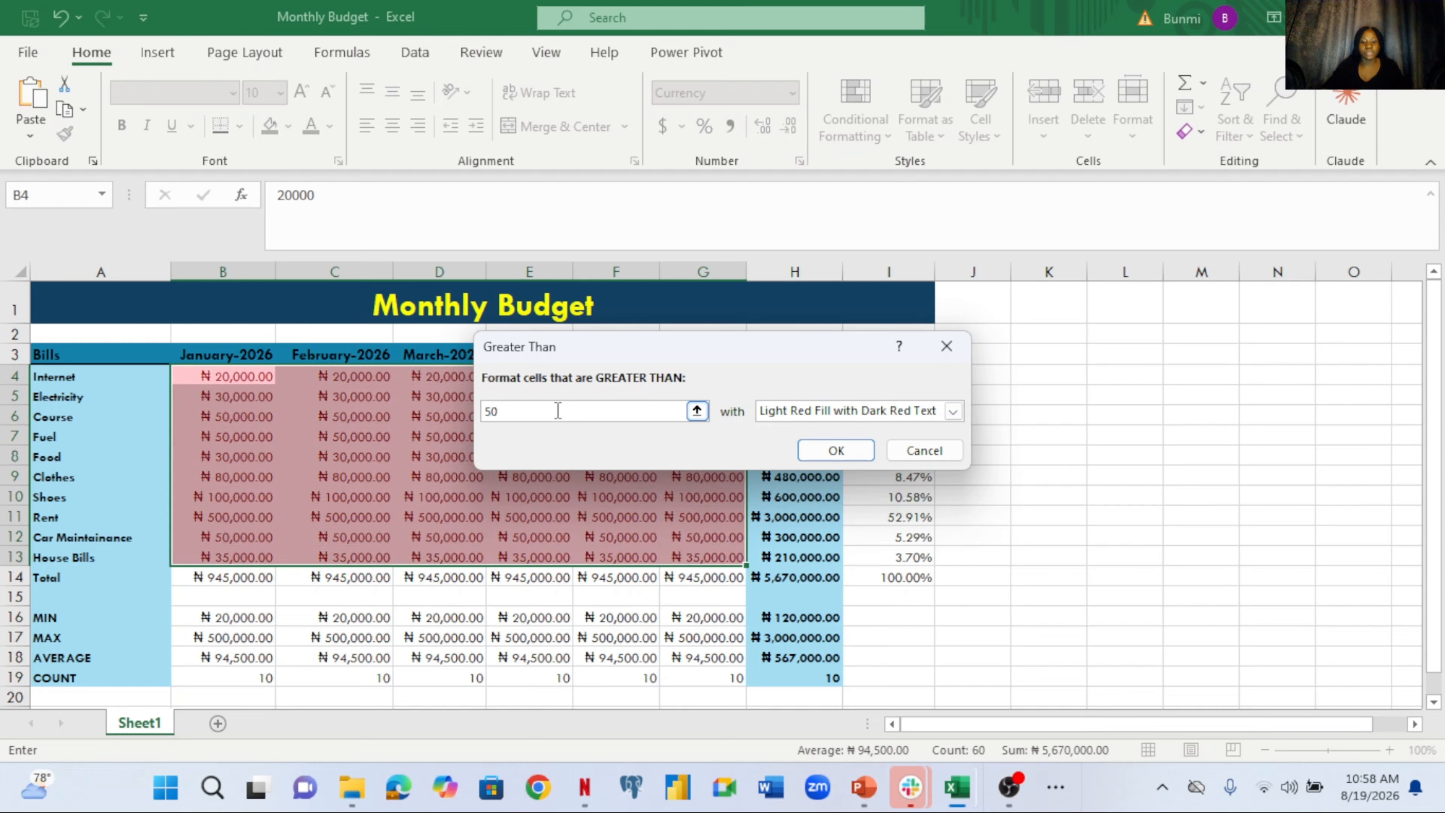
{"action": "type", "text": ",000"}
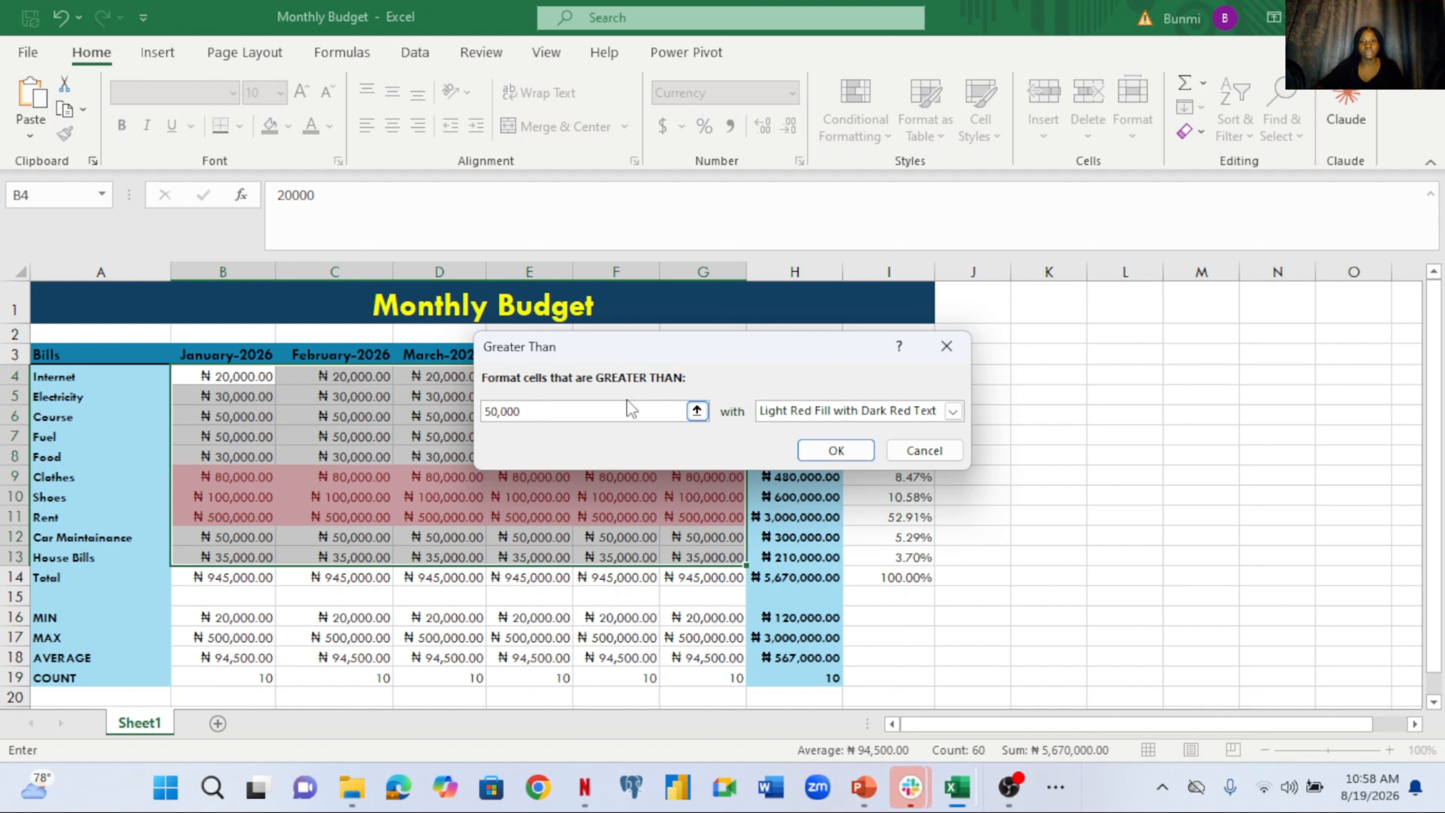
{"action": "left_click", "coordinate": [952, 411]}
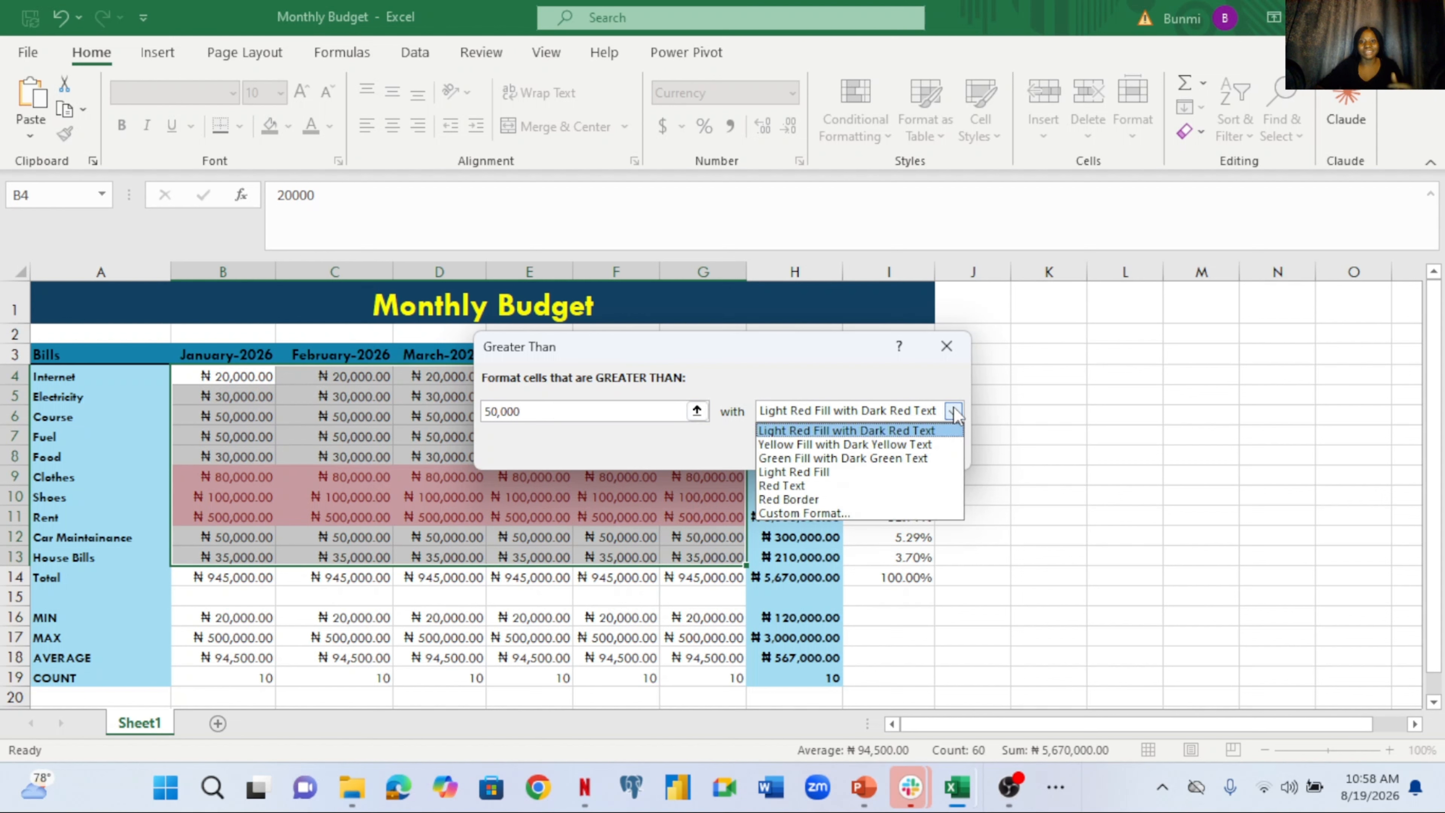
{"action": "left_click", "coordinate": [914, 436]}
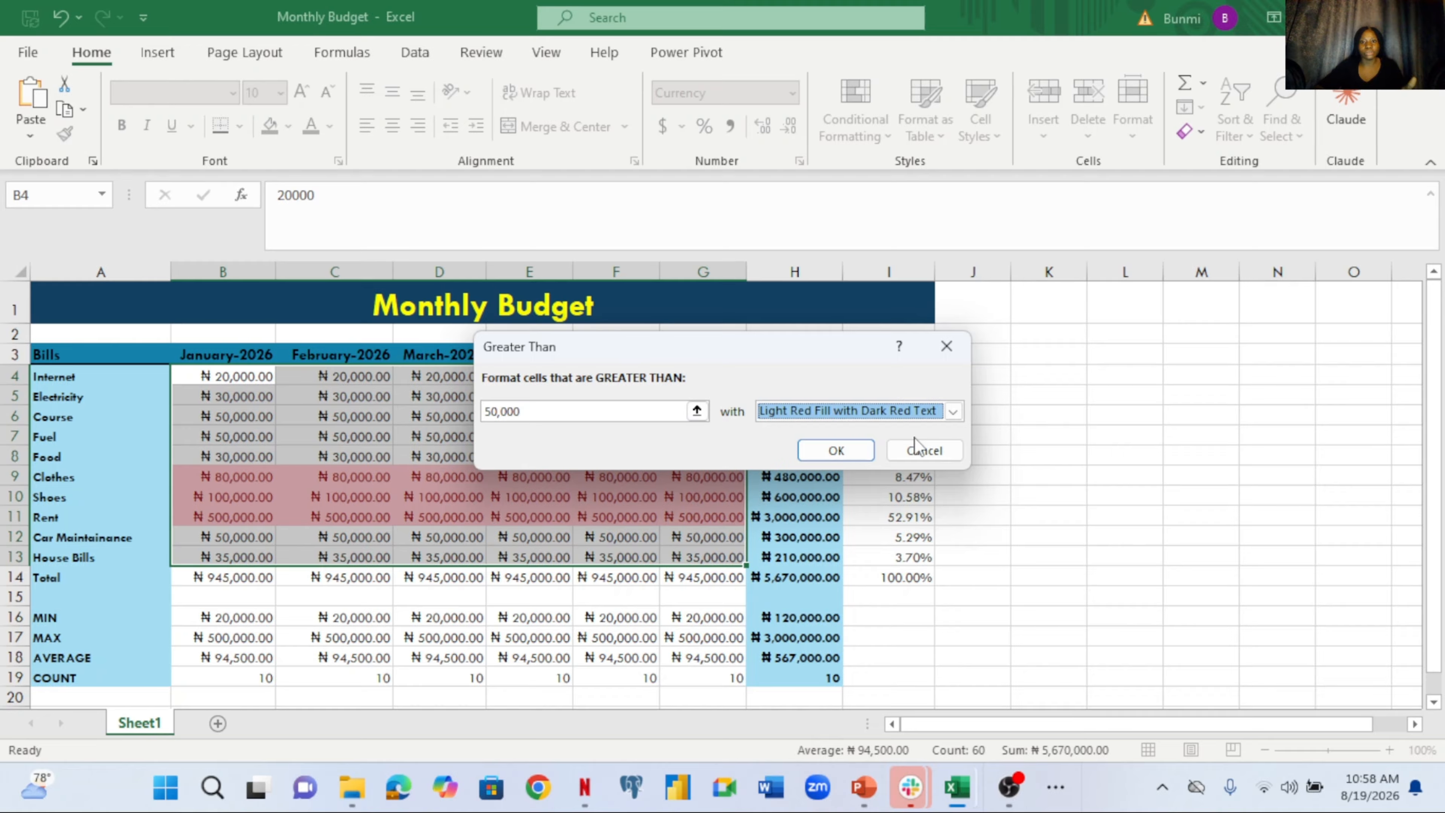
{"action": "left_click", "coordinate": [953, 414]}
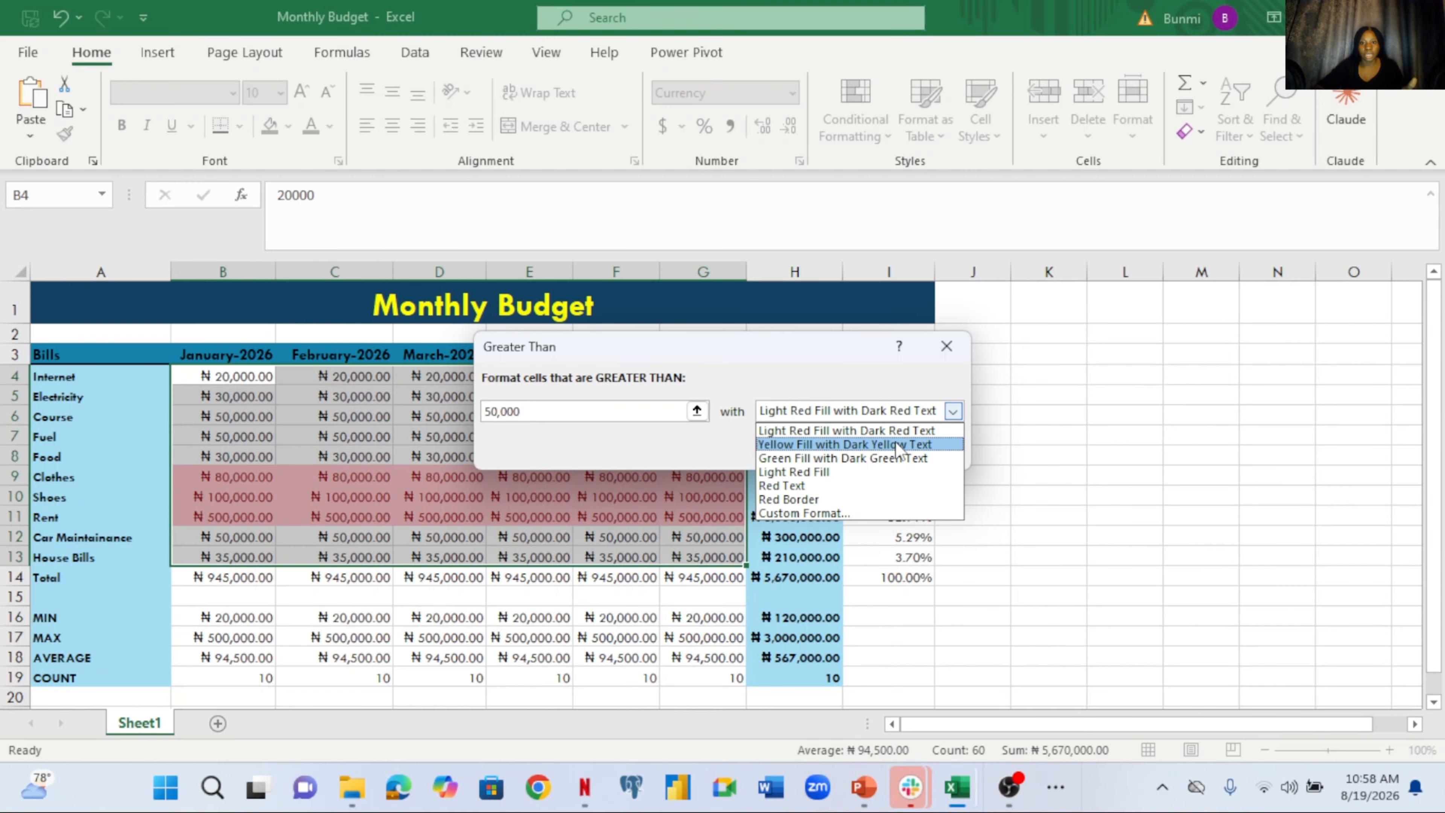
{"action": "left_click", "coordinate": [897, 443]}
{"action": "left_click", "coordinate": [952, 411]}
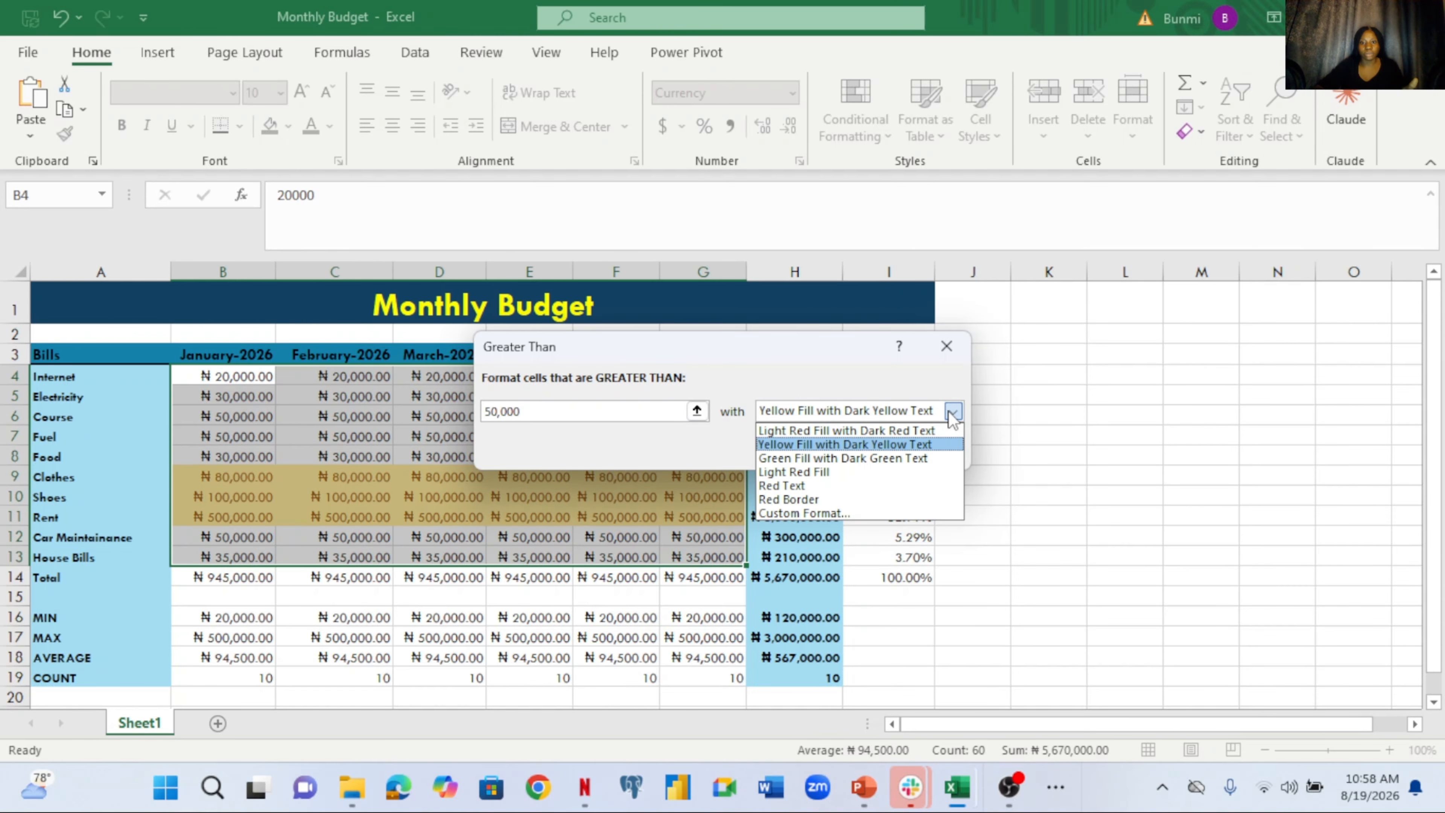
{"action": "left_click", "coordinate": [828, 514]}
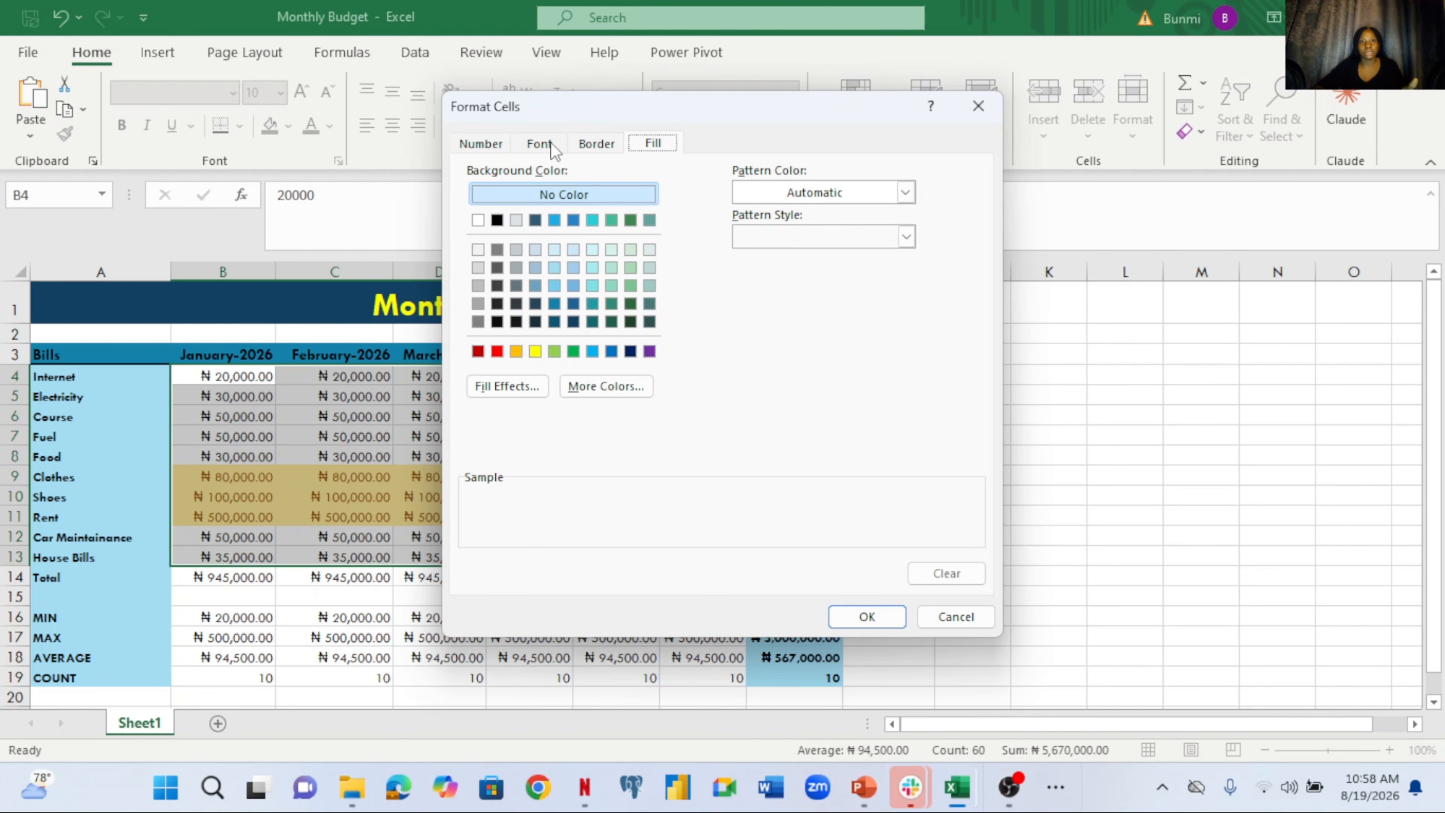
Make the custom format bold dark green text on a green fill and apply the rule
{"action": "left_click", "coordinate": [541, 145]}
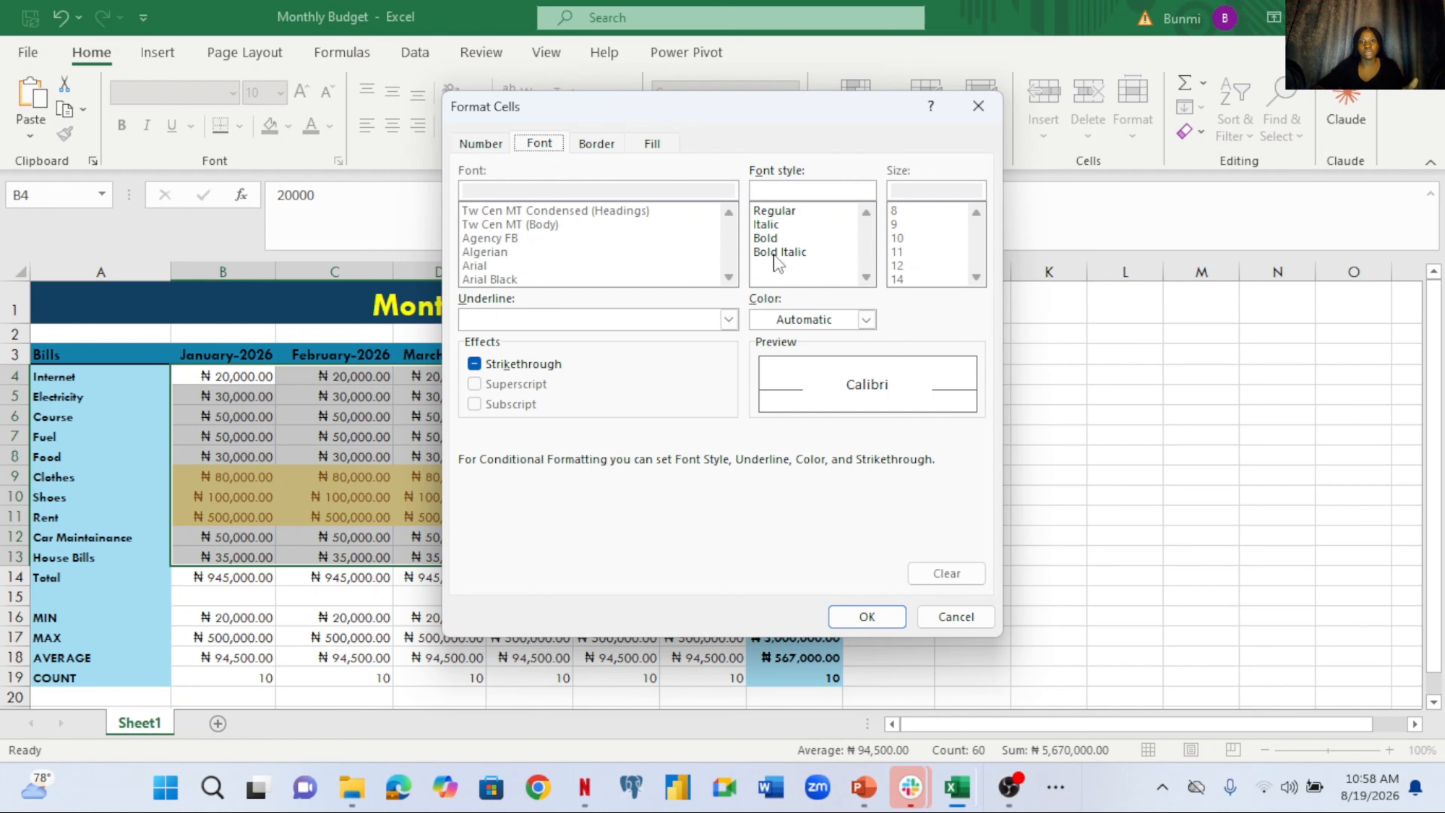
{"action": "left_click", "coordinate": [763, 241]}
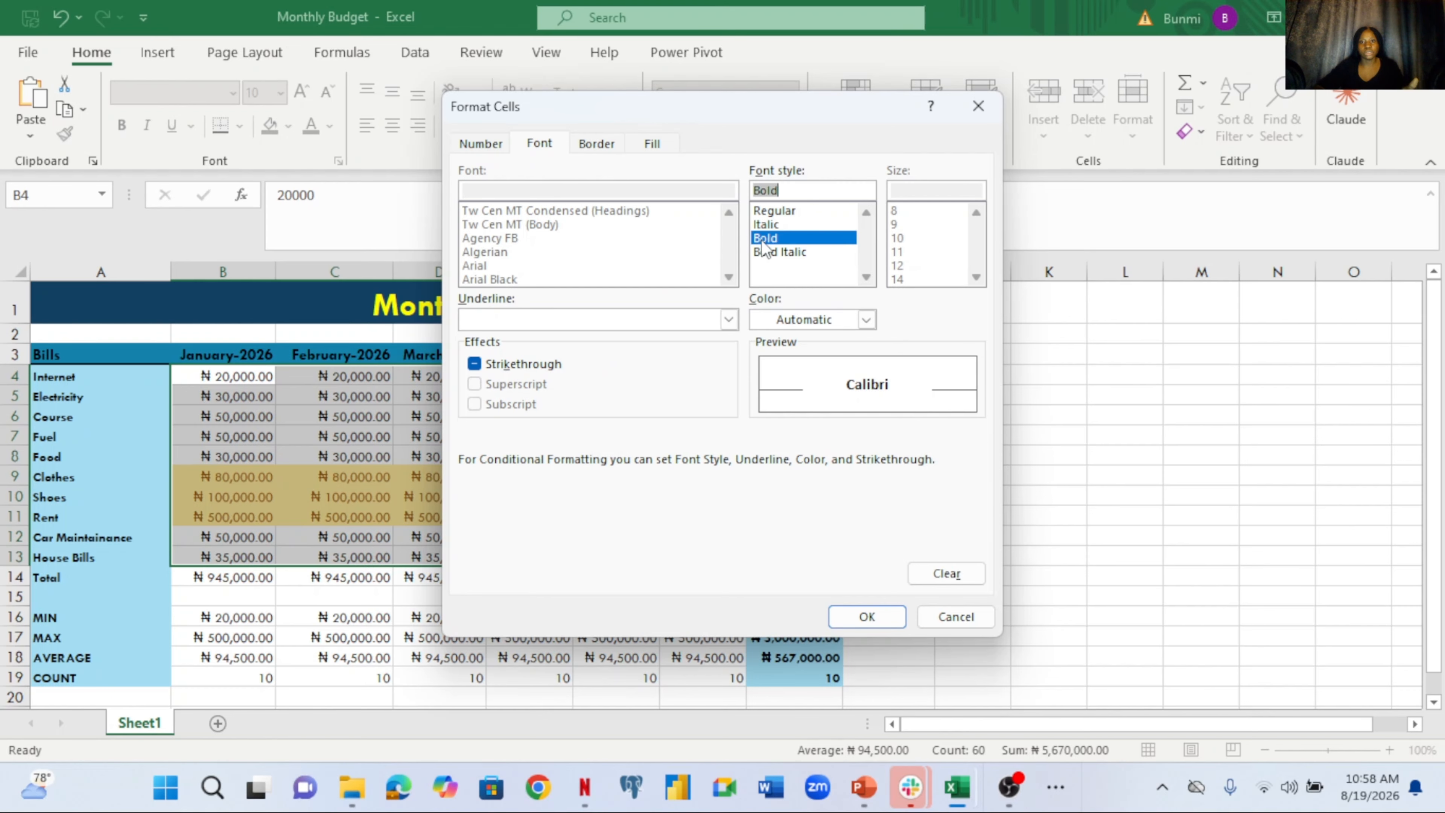
{"action": "left_click", "coordinate": [866, 320]}
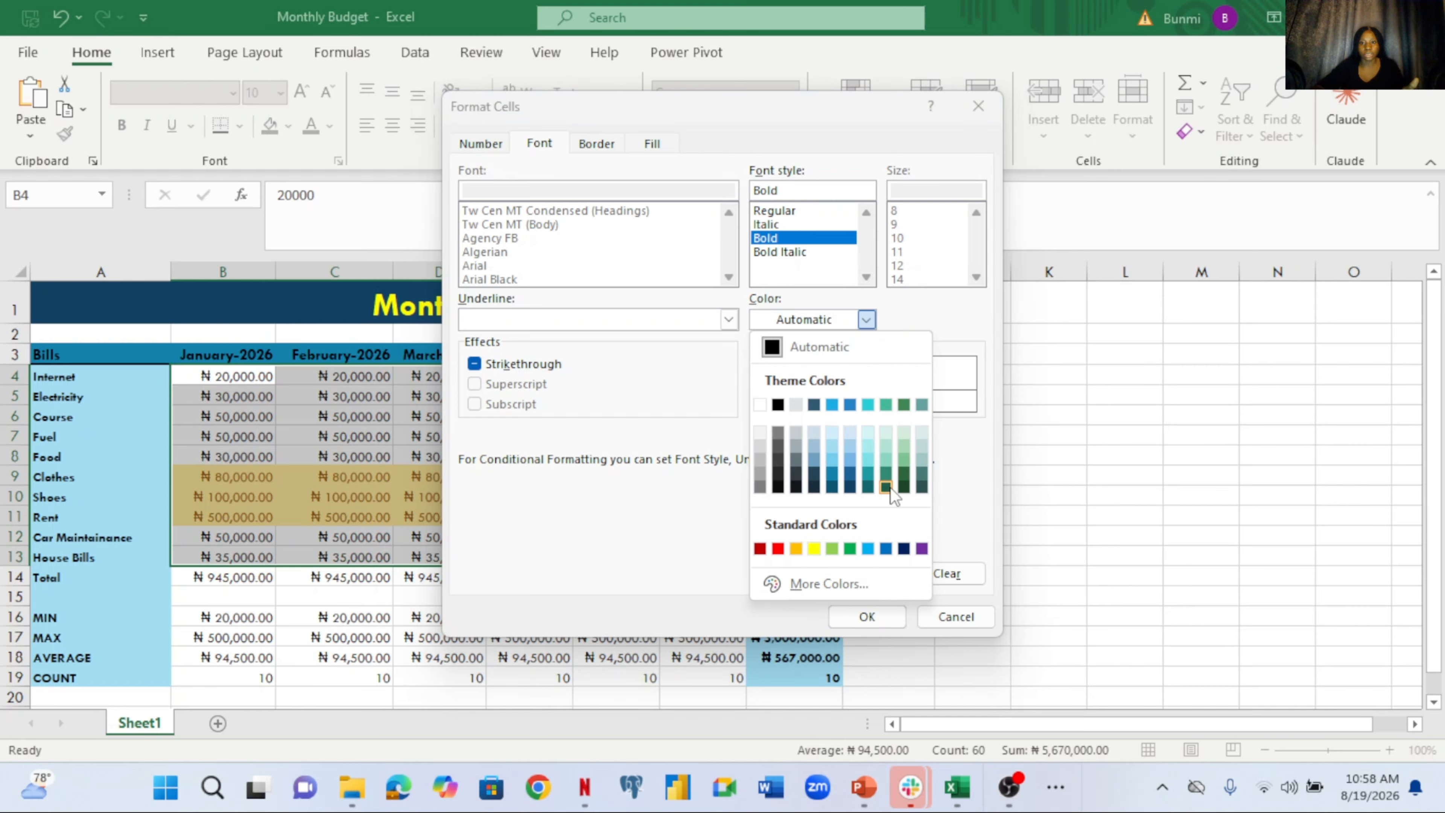
{"action": "left_click", "coordinate": [904, 488]}
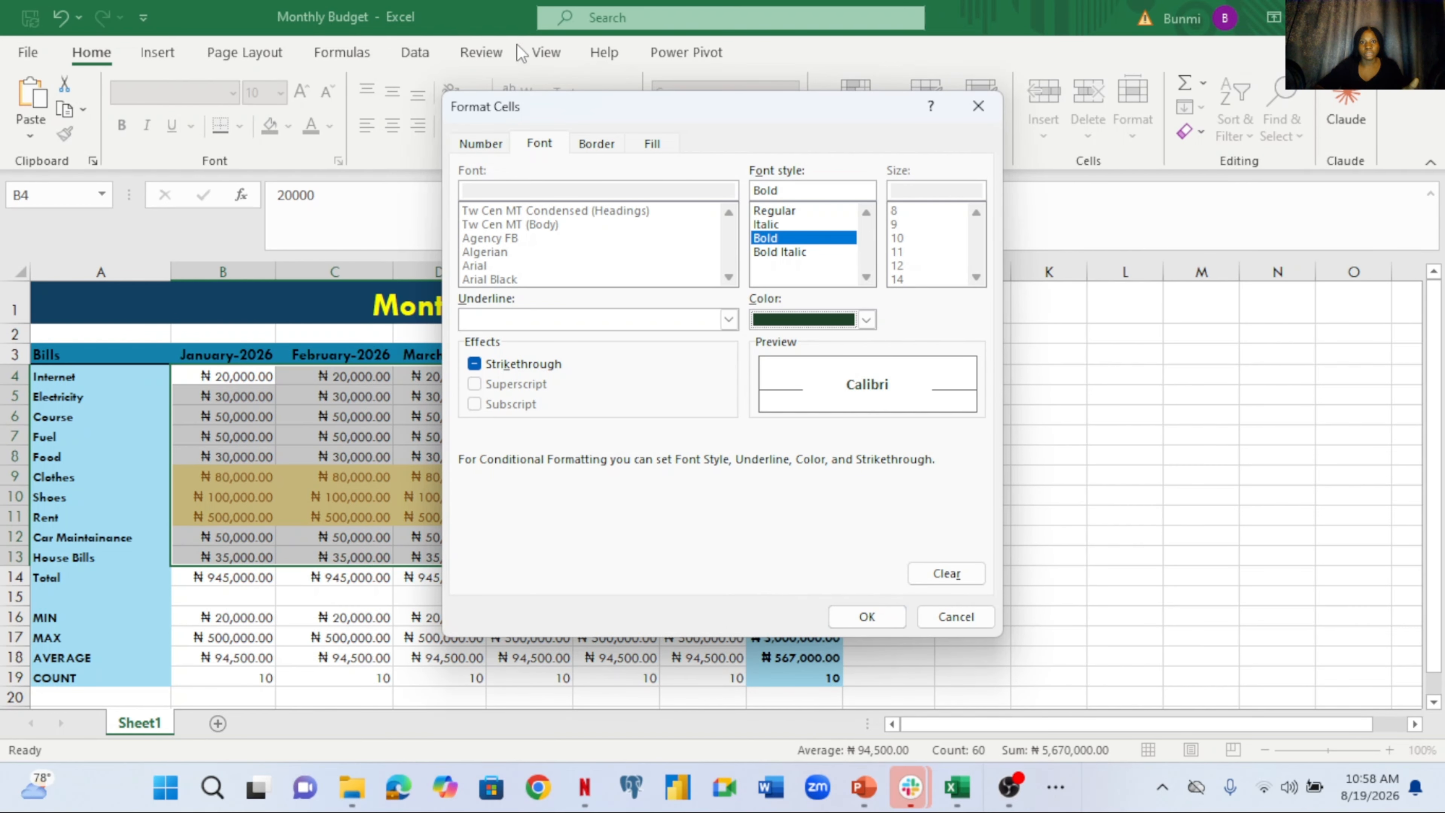
{"action": "left_click", "coordinate": [646, 145]}
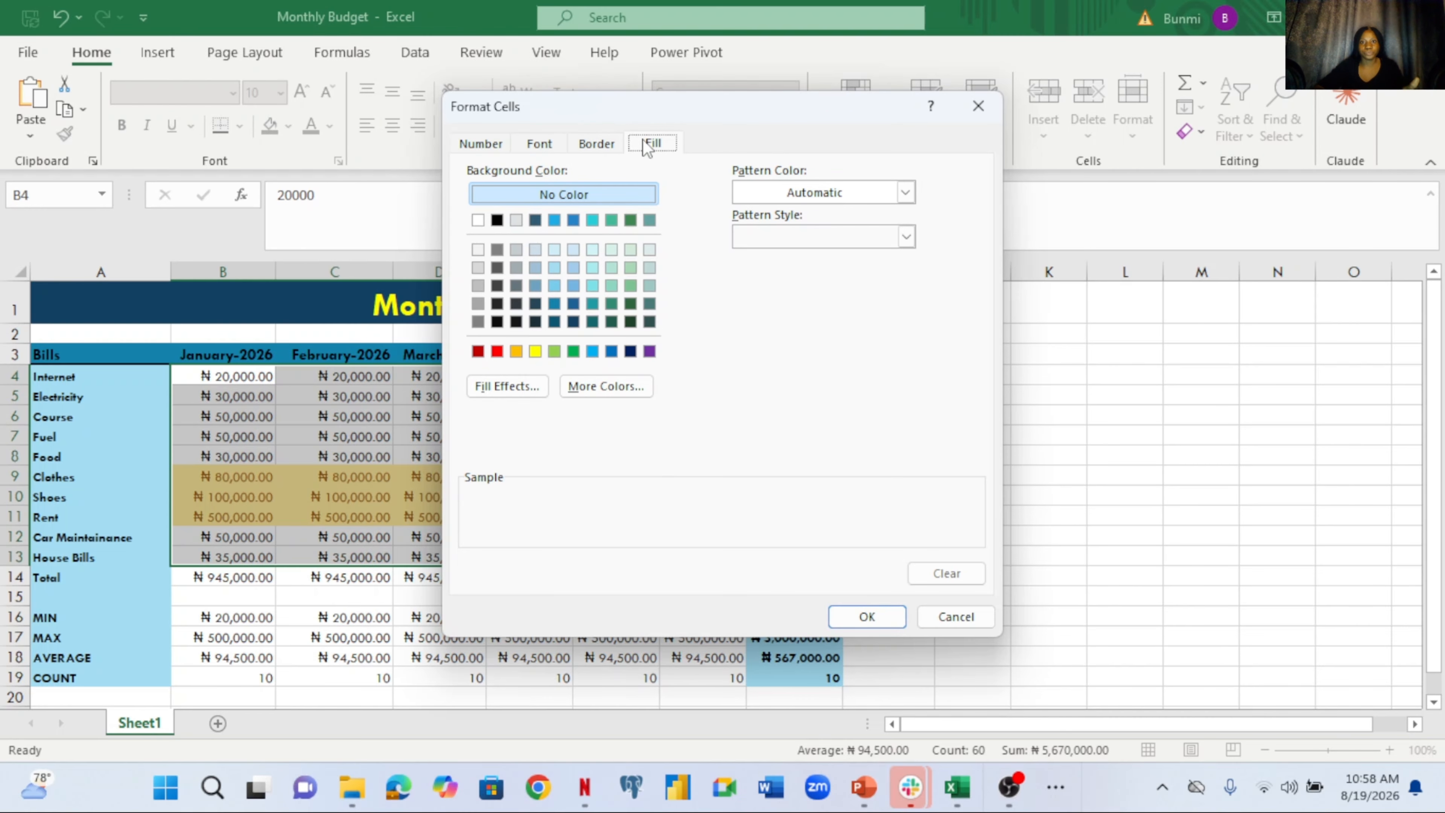
{"action": "left_click", "coordinate": [631, 221]}
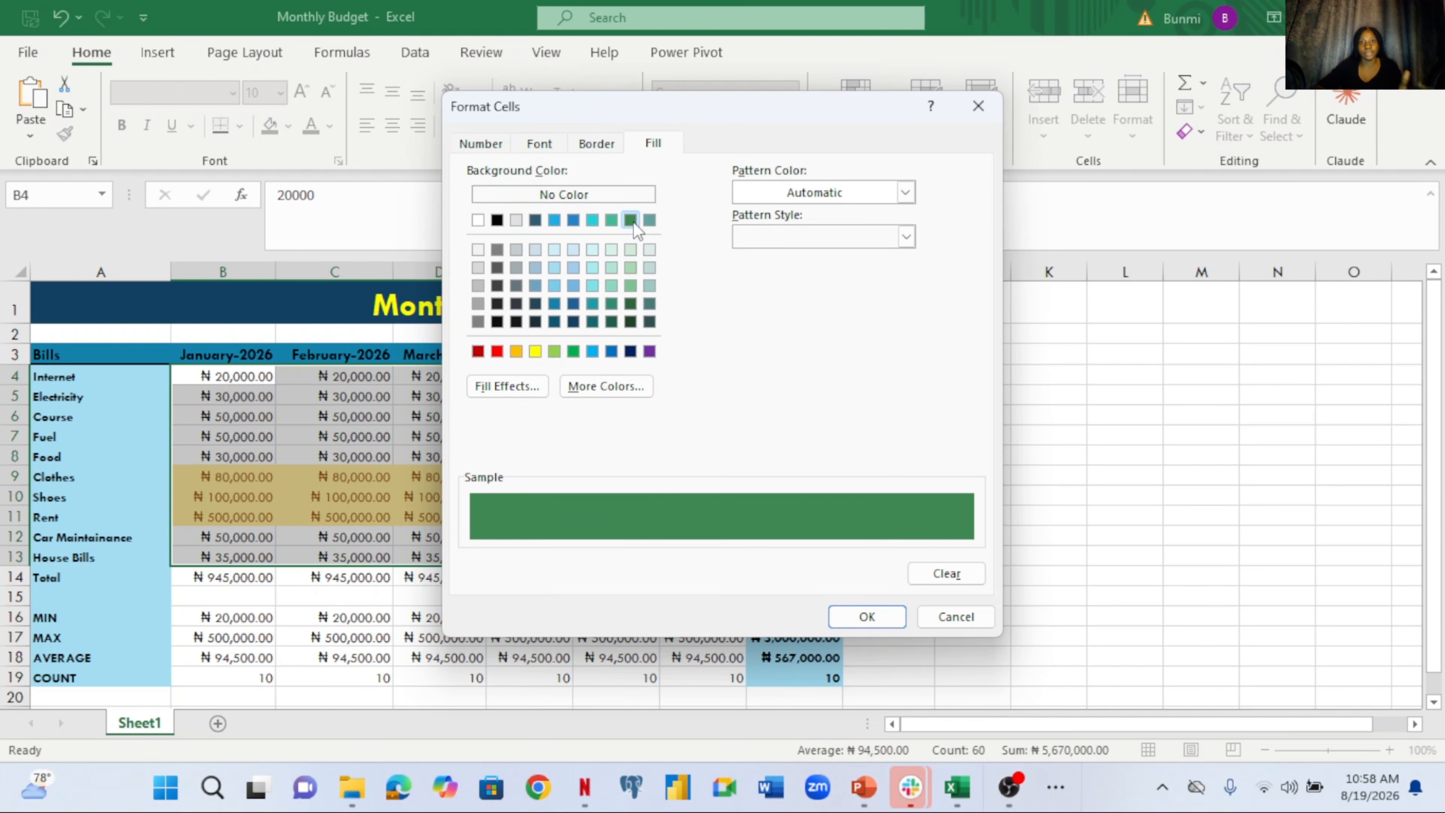
{"action": "left_click", "coordinate": [866, 616]}
{"action": "left_click", "coordinate": [837, 450]}
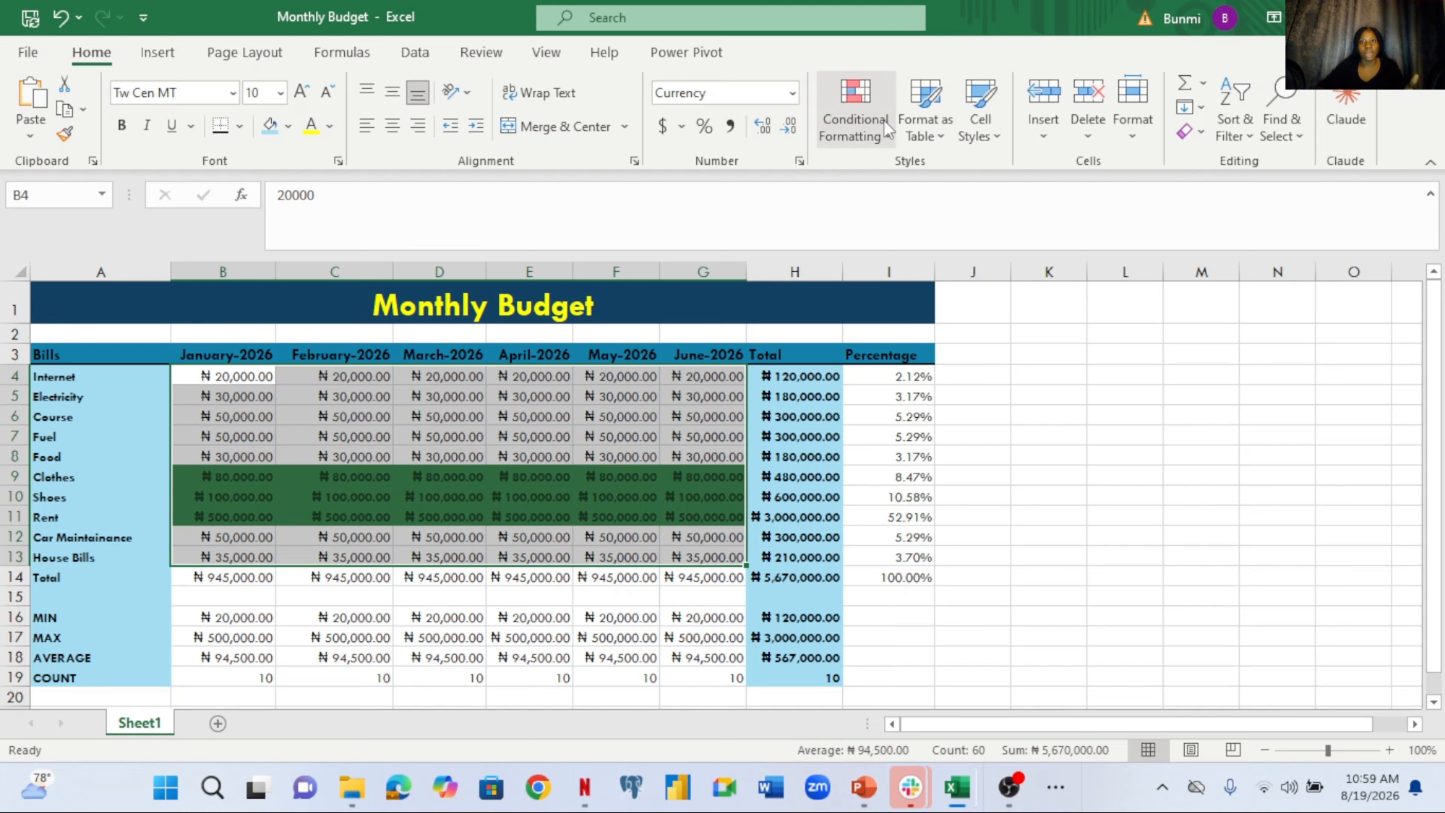
Open the Conditional Formatting menu on the Home tab
{"action": "left_click", "coordinate": [887, 145]}
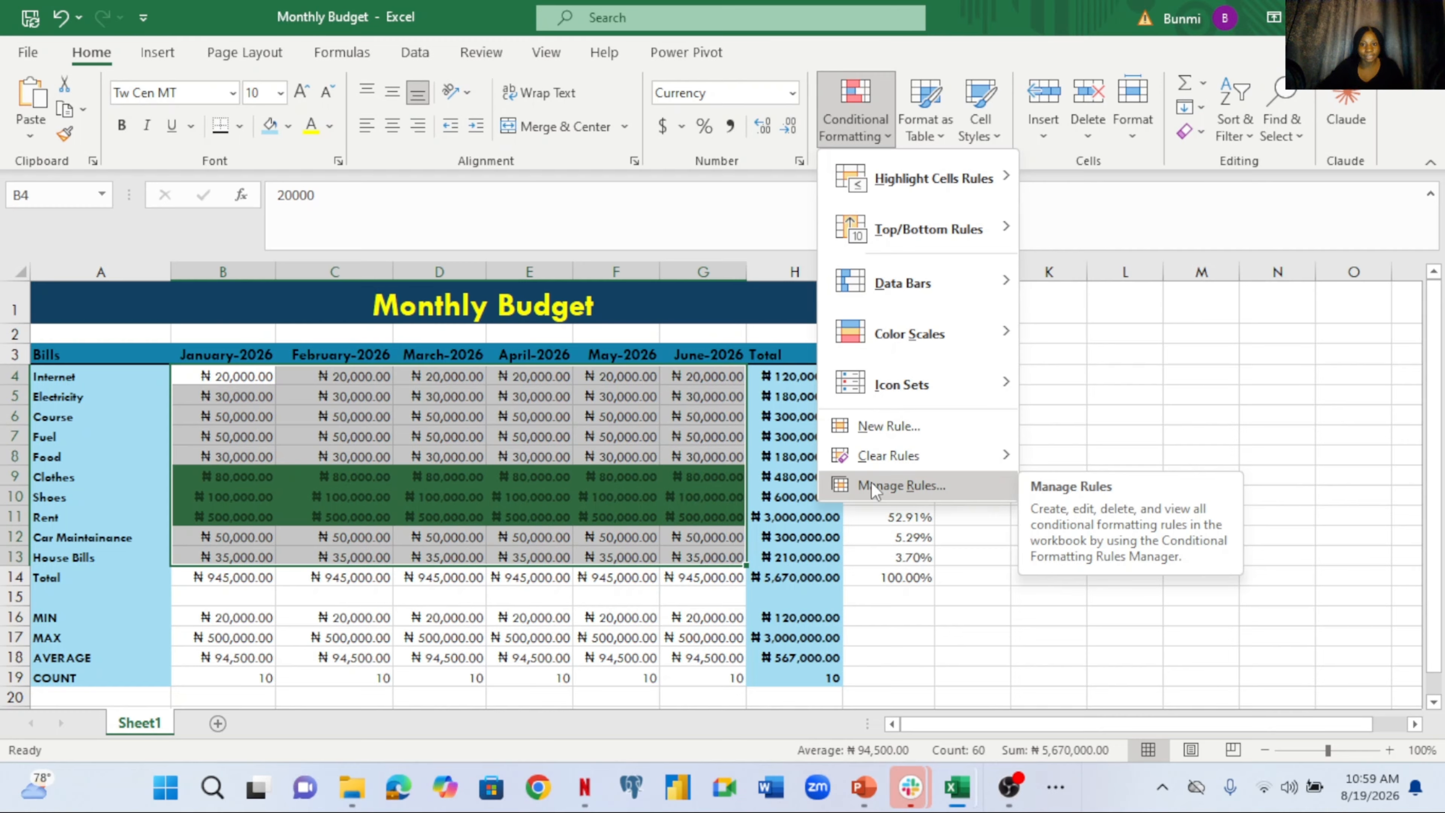
In Manage Rules, change the Cell Value > 50000 rule to greater than or equal to
{"action": "left_click", "coordinate": [901, 485]}
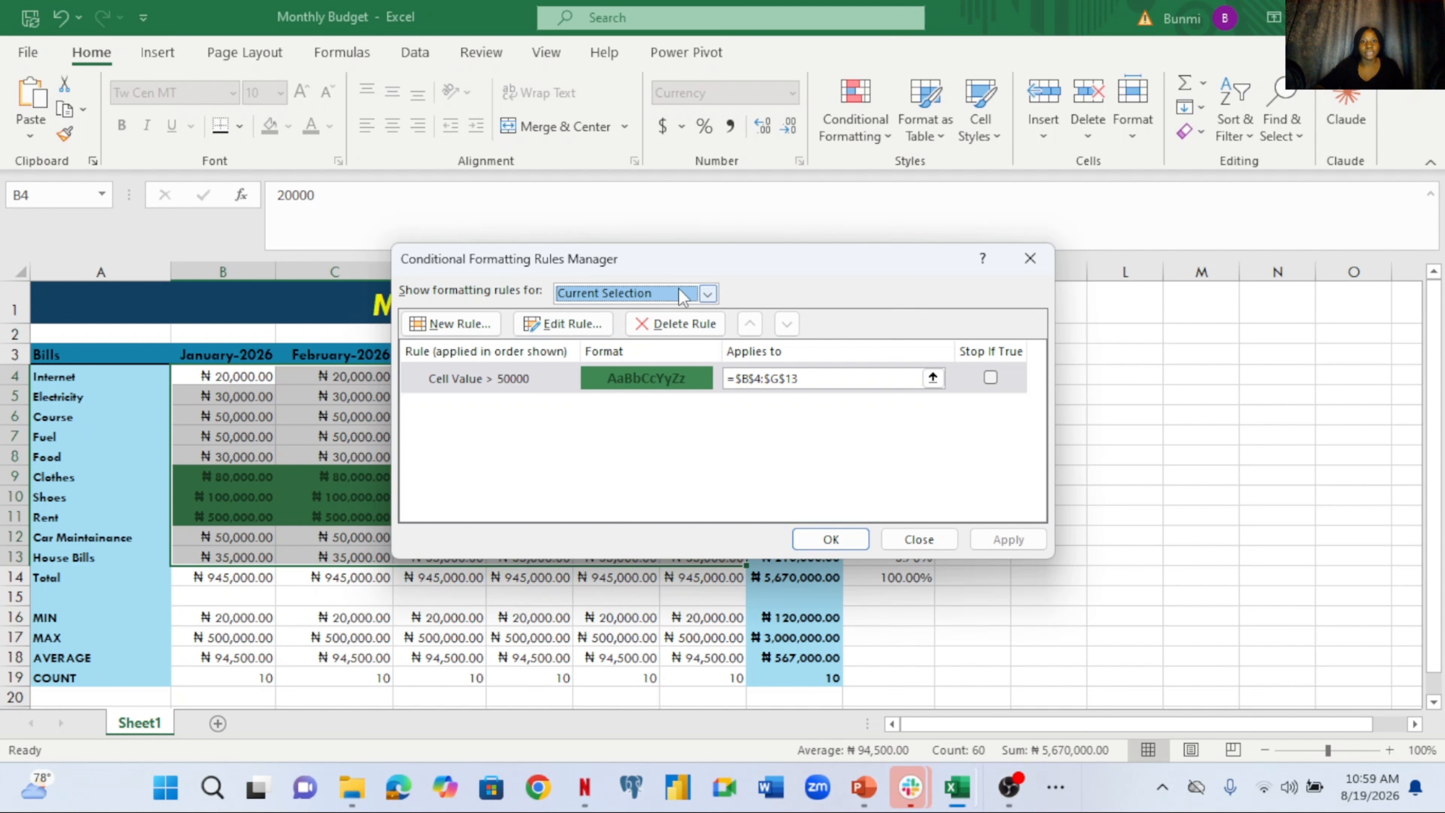
{"action": "left_click", "coordinate": [708, 293]}
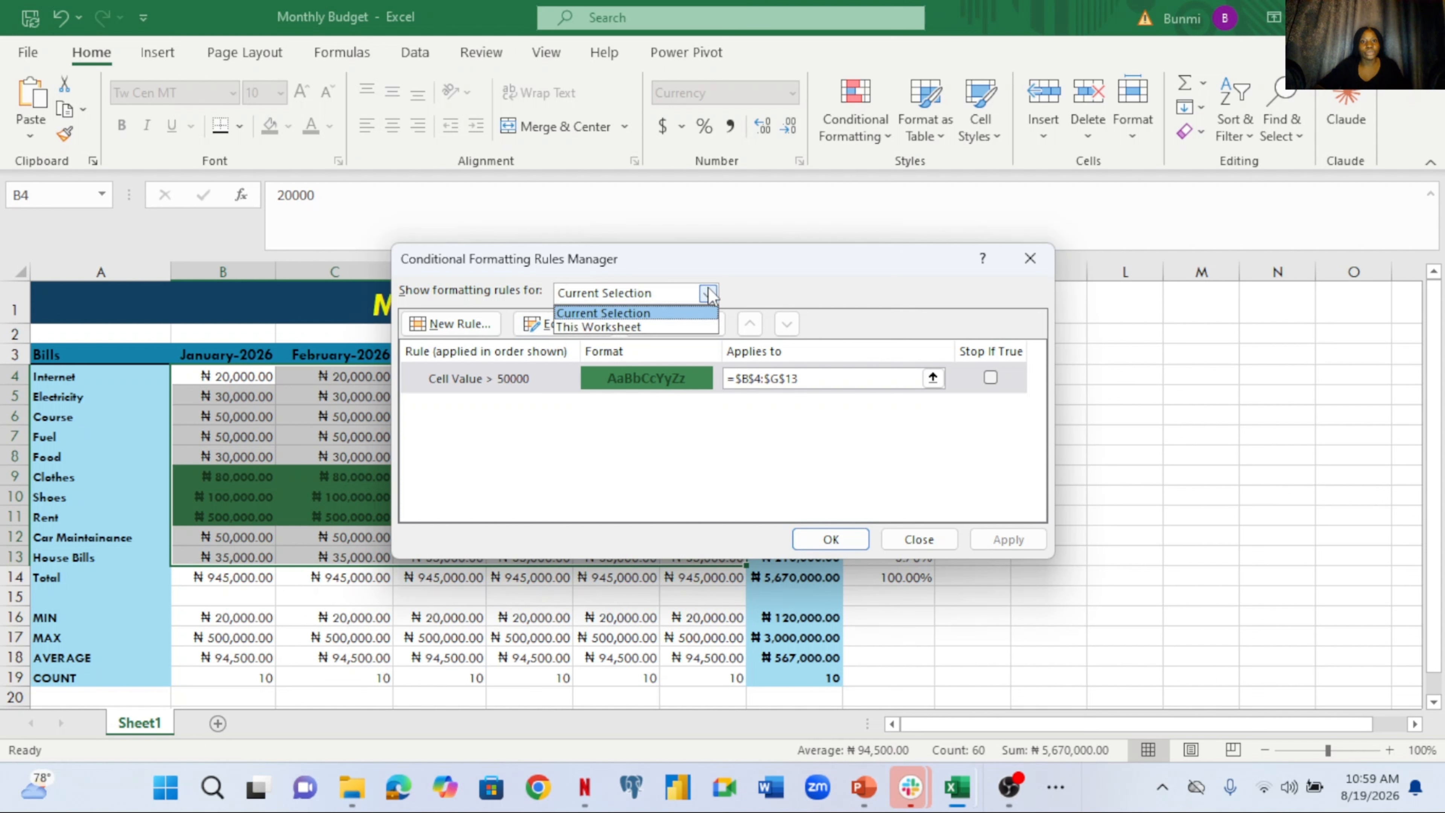
{"action": "left_click", "coordinate": [659, 327]}
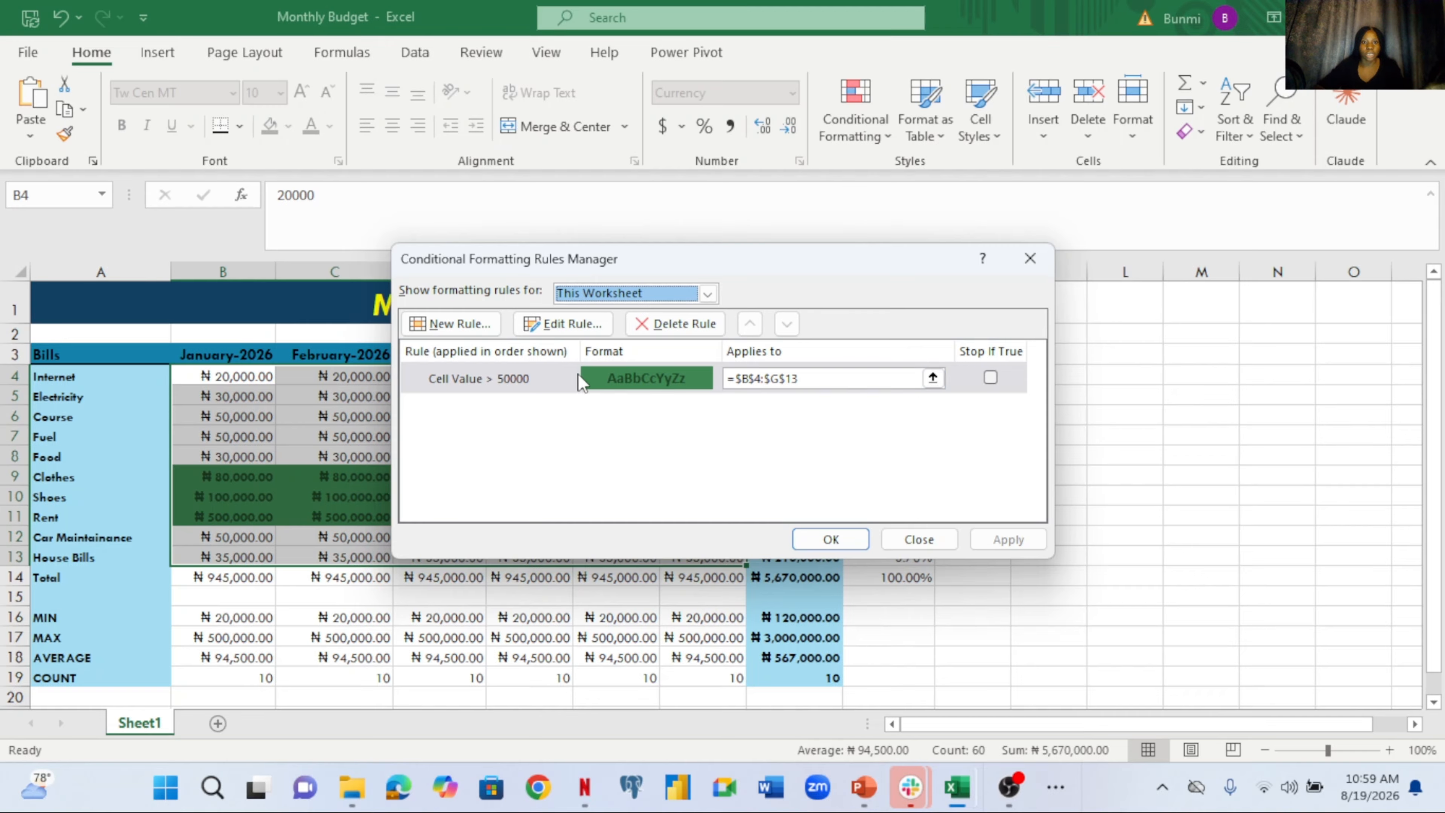
{"action": "left_click", "coordinate": [561, 323]}
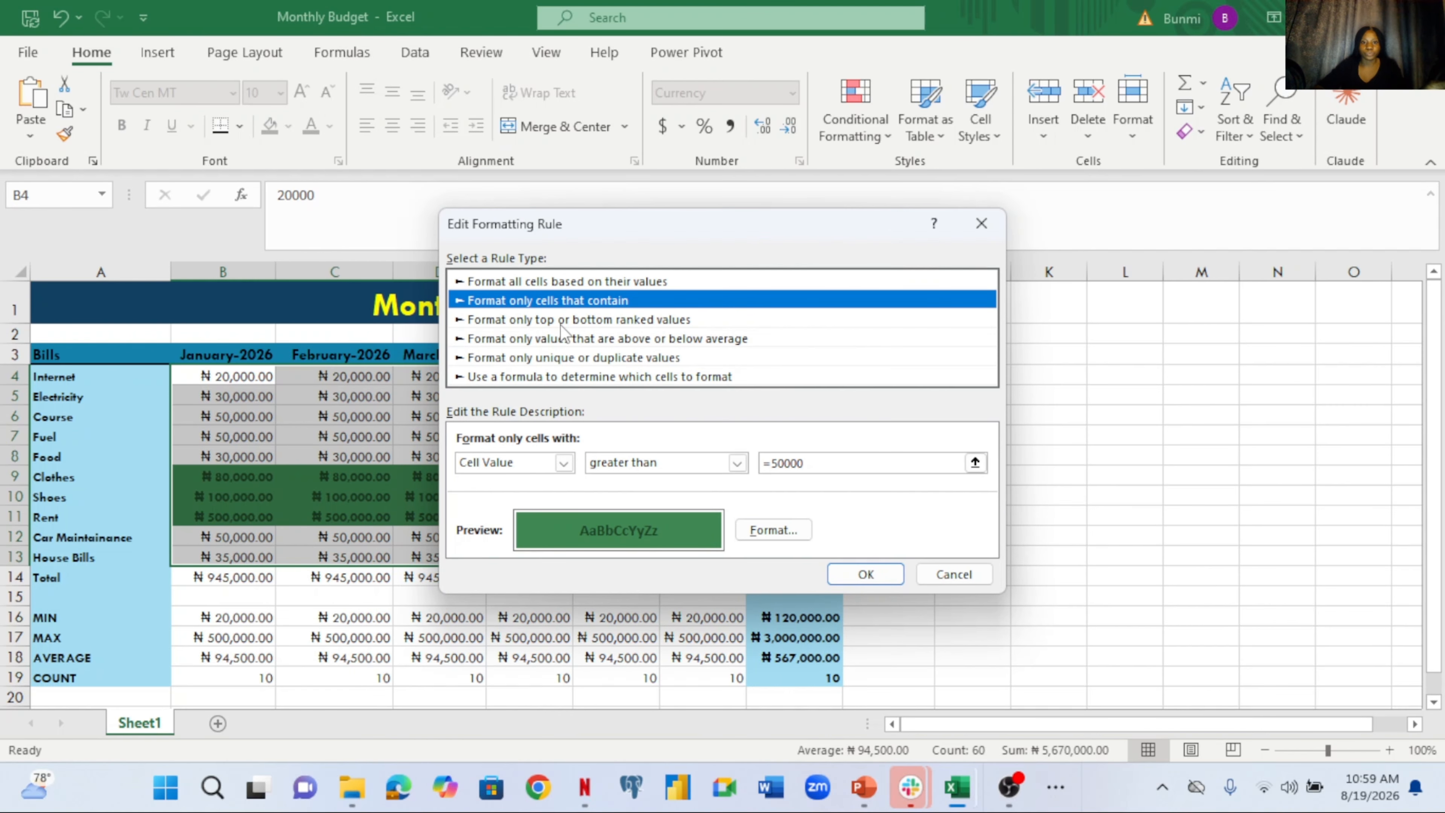
{"action": "left_click", "coordinate": [737, 463]}
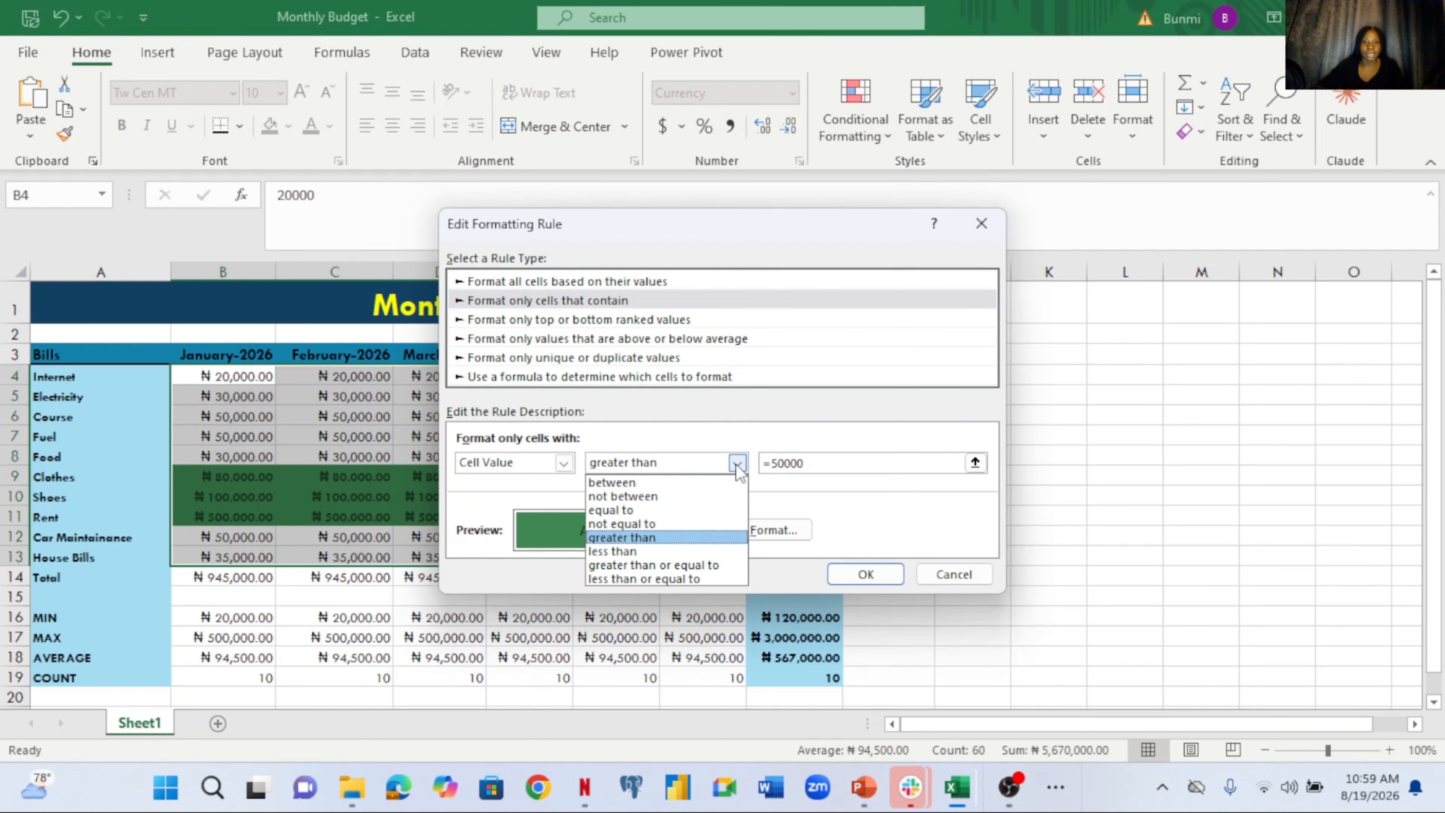
{"action": "left_click", "coordinate": [678, 566]}
{"action": "left_click", "coordinate": [865, 574]}
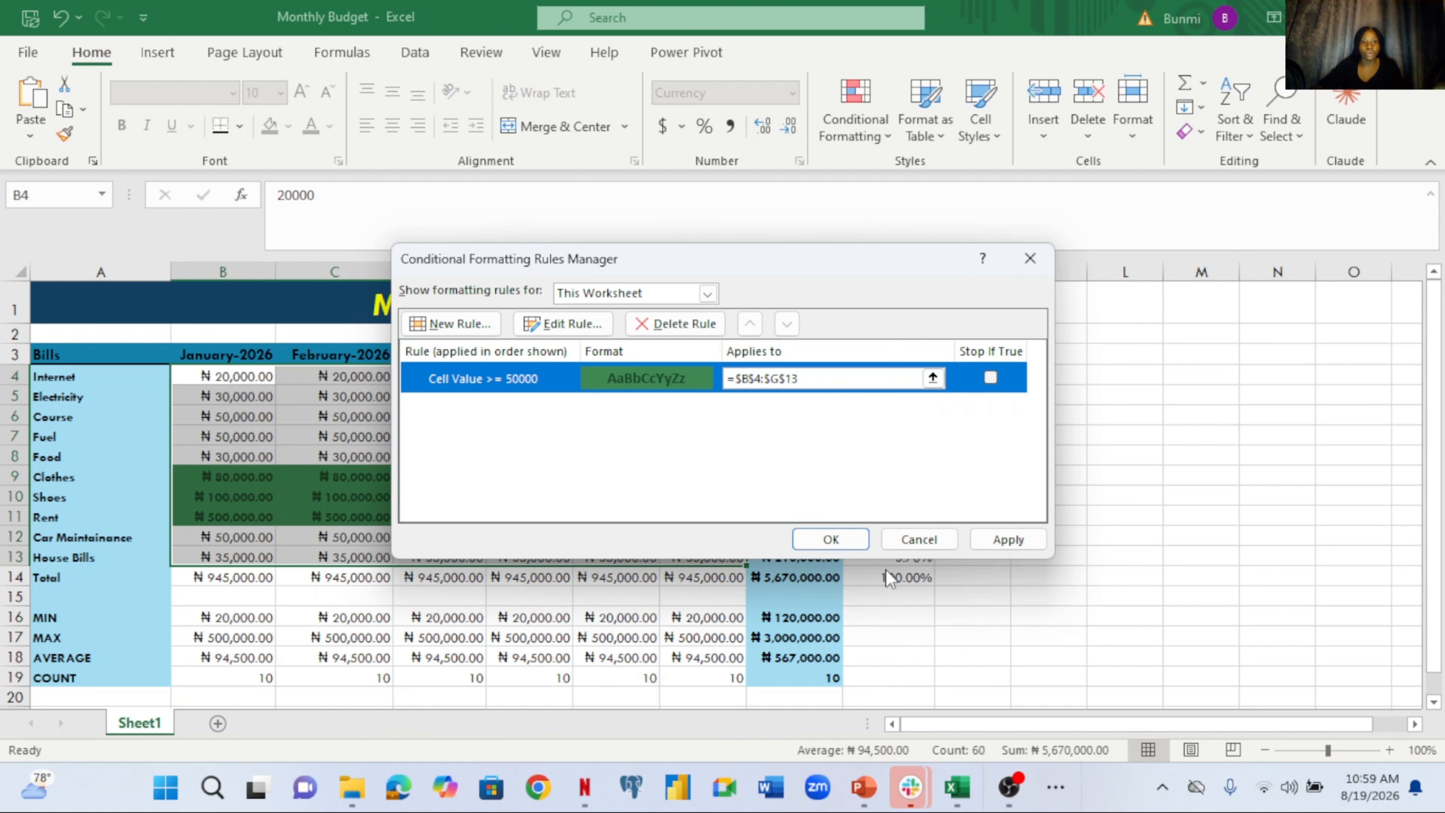
{"action": "left_click", "coordinate": [848, 535]}
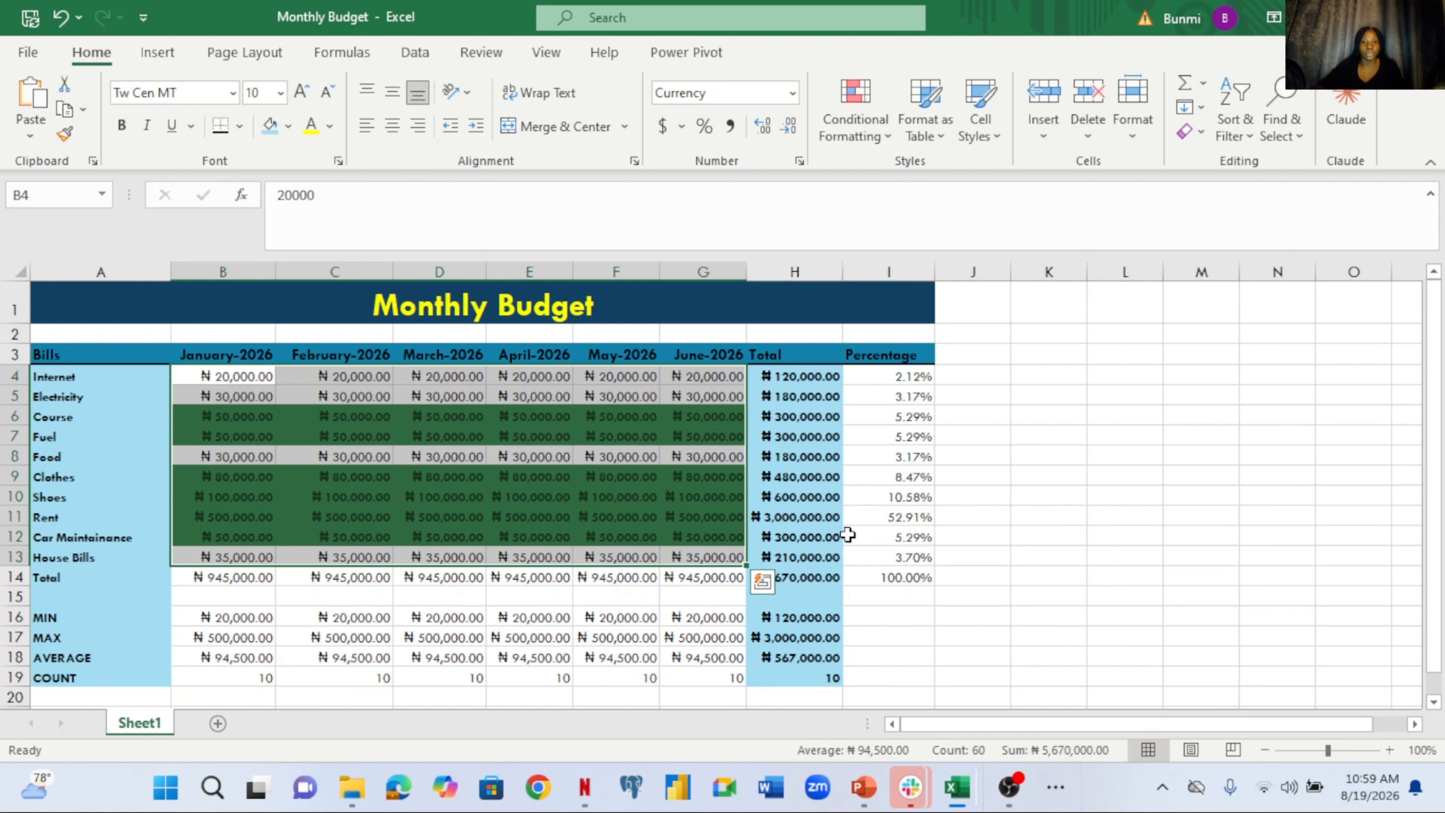
Clear the current selection and select the monthly totals B14:G14
{"action": "left_click", "coordinate": [1022, 518]}
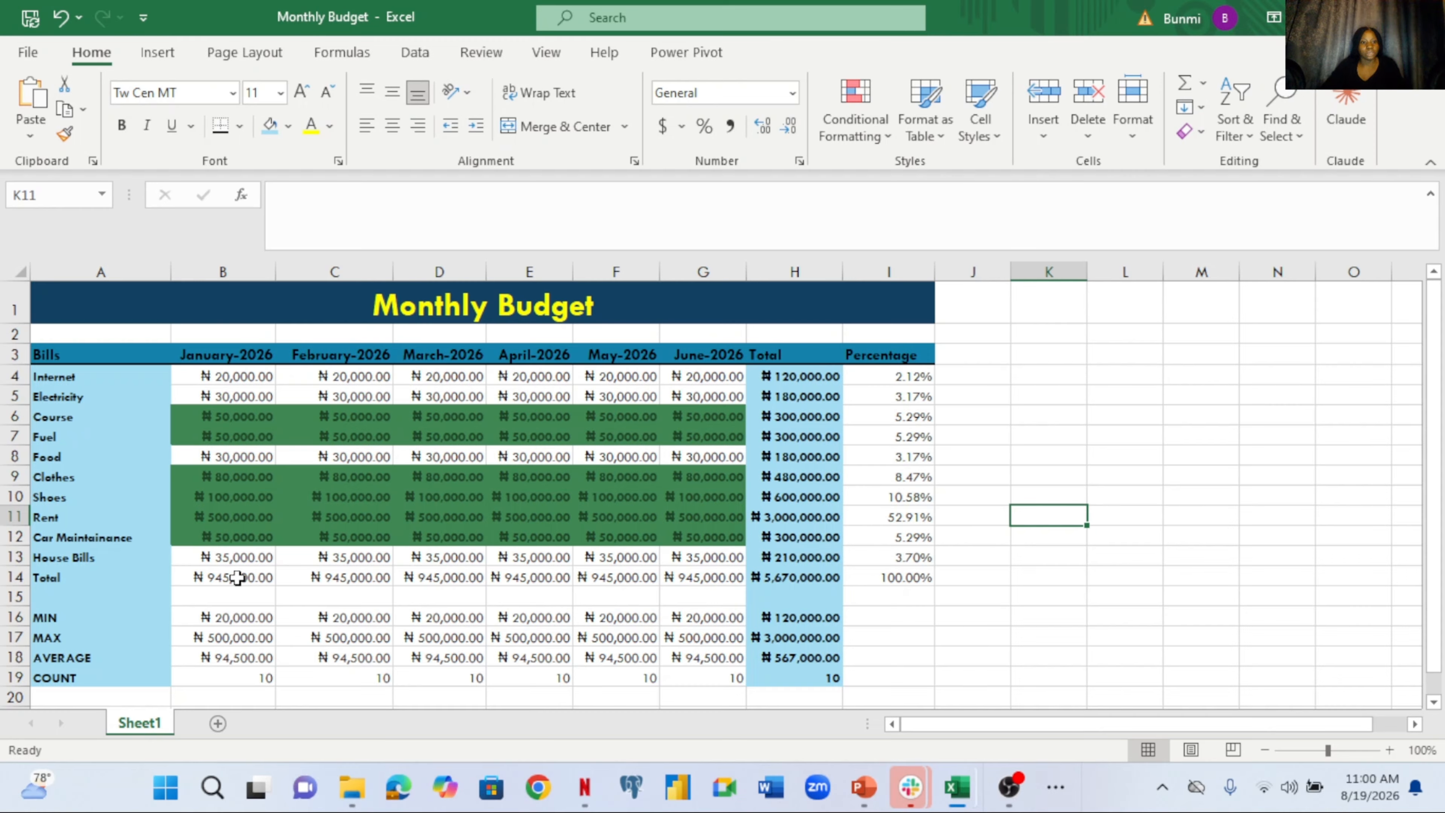
{"action": "left_click_drag", "start_coordinate": [237, 577], "coordinate": [734, 579]}
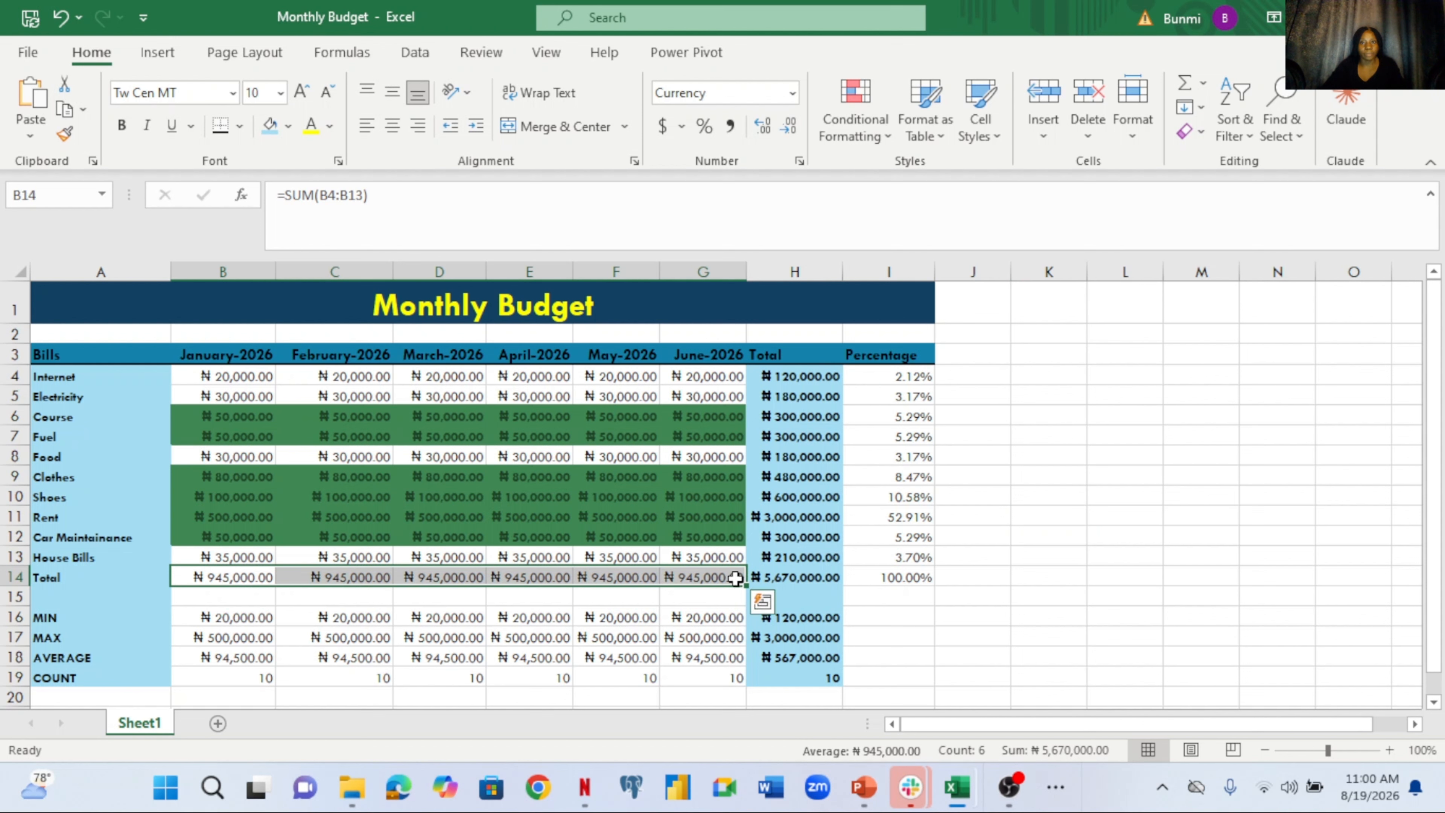
Apply a Greater Than red highlight rule for totals above ₦945,000.00
{"action": "left_click", "coordinate": [860, 114]}
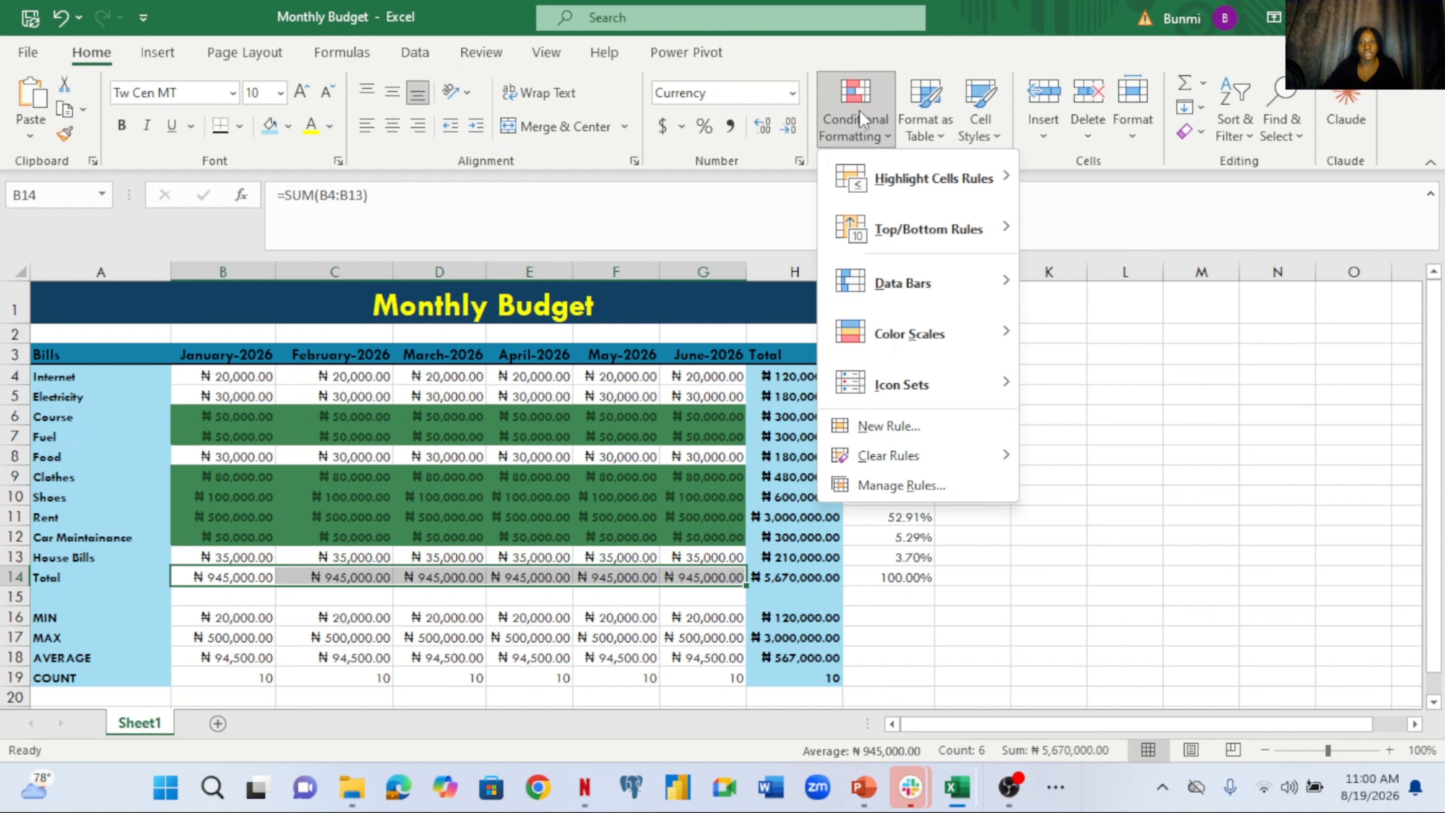
{"action": "mouse_move", "coordinate": [961, 178]}
{"action": "left_click", "coordinate": [1084, 167]}
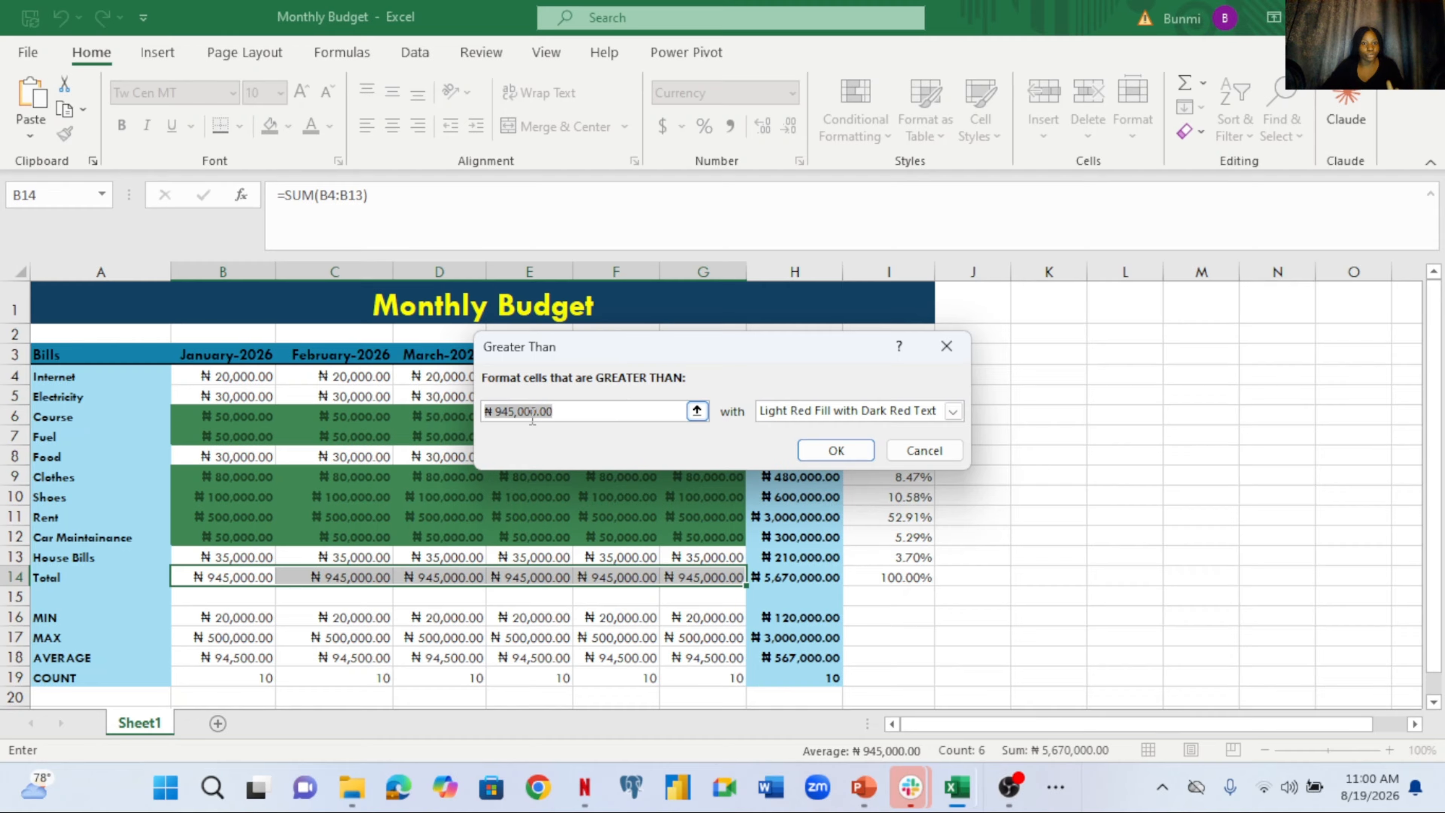
{"action": "left_click", "coordinate": [836, 451]}
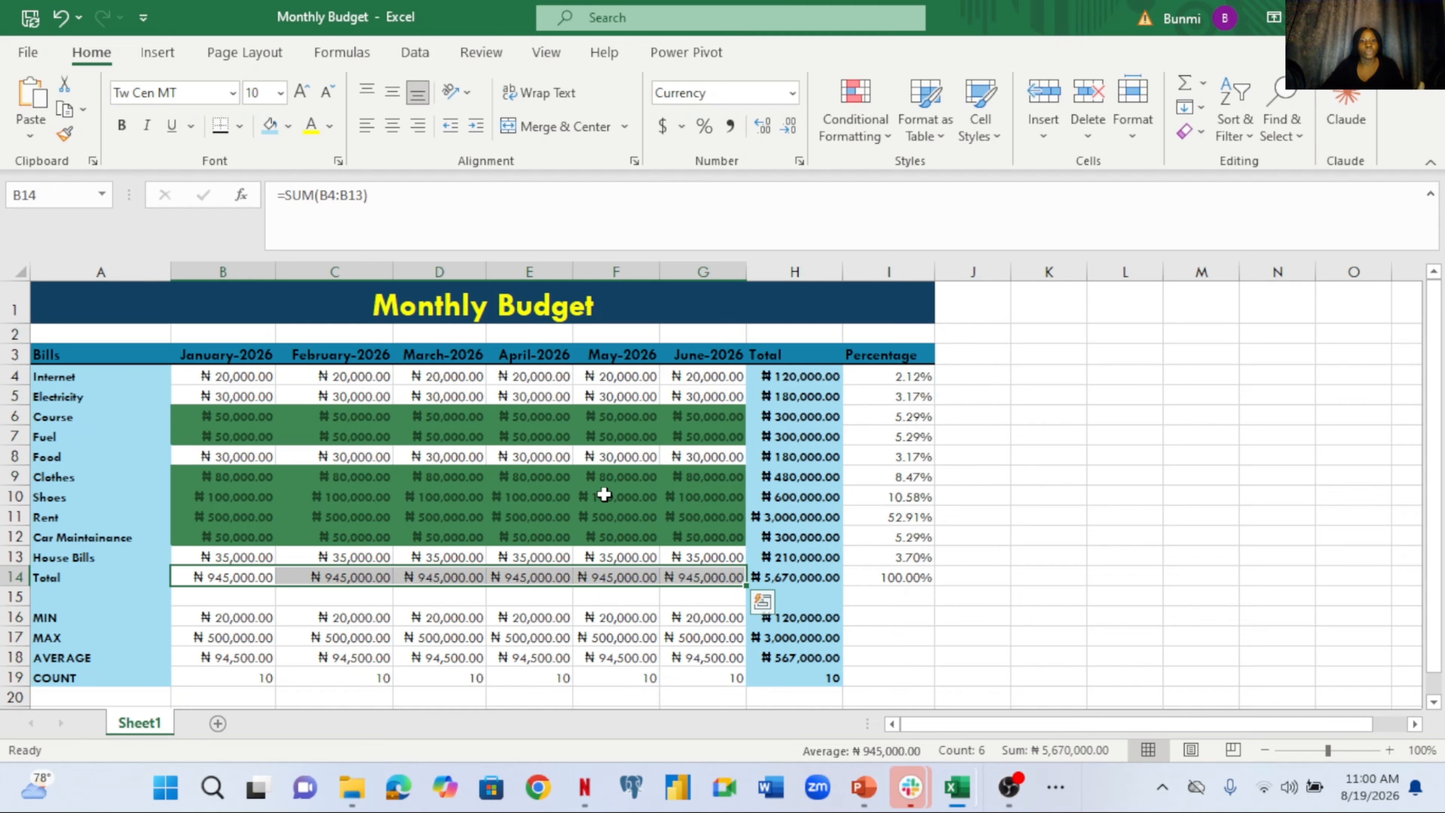
Check May's amounts and change May's Rent in F11 to 700000
{"action": "left_click", "coordinate": [587, 498]}
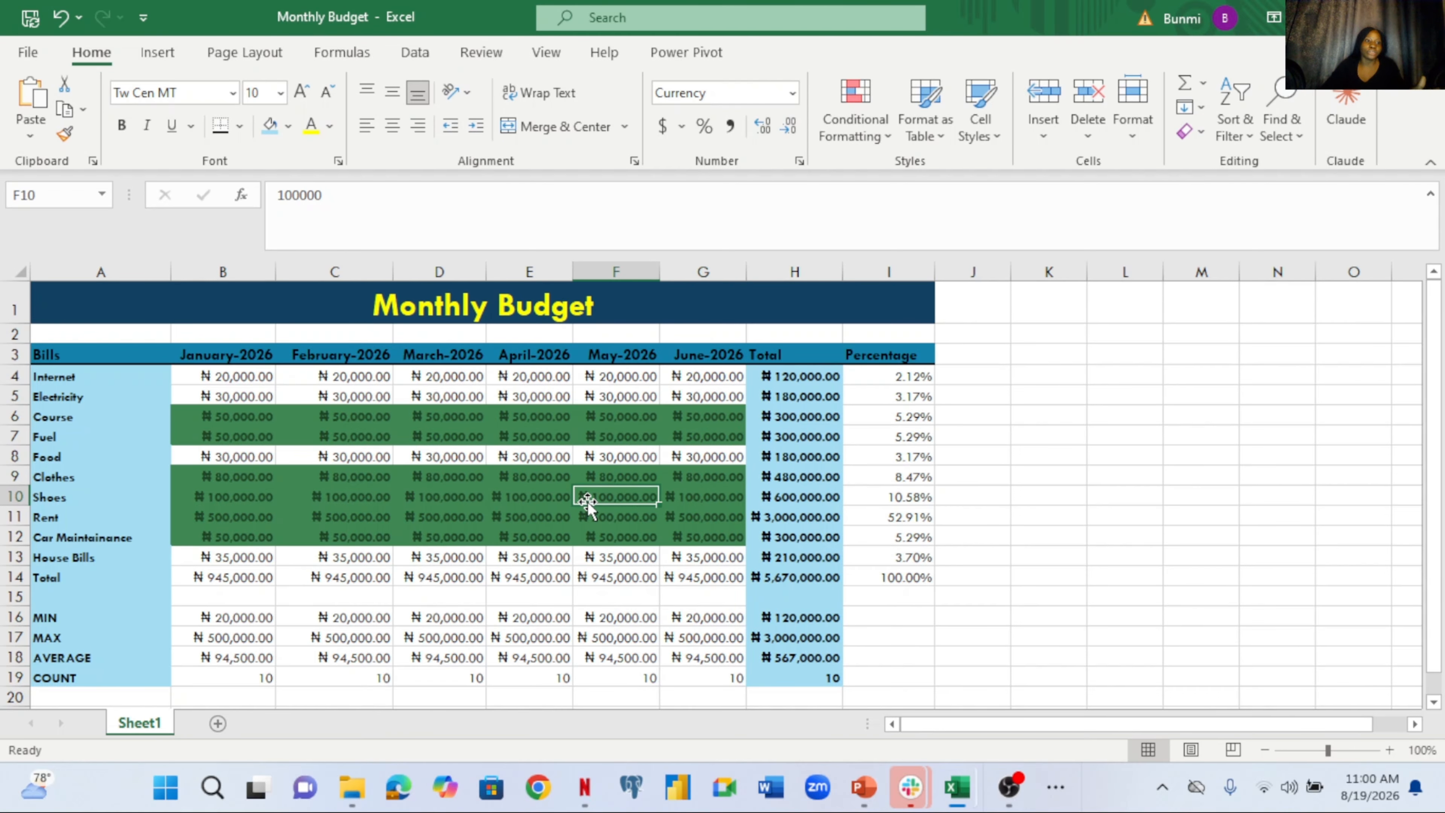
{"action": "left_click", "coordinate": [612, 517]}
{"action": "left_click", "coordinate": [612, 532]}
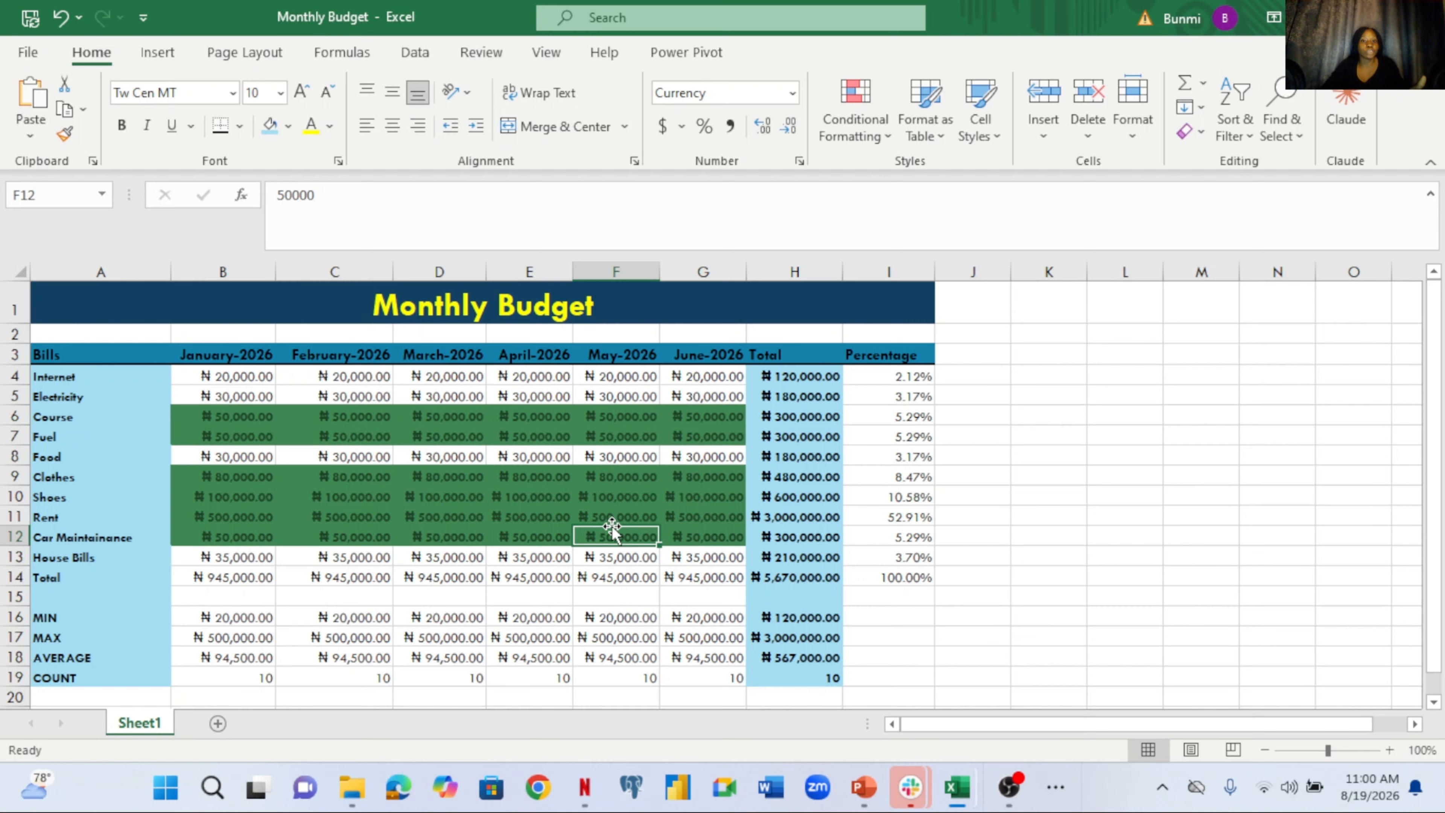
{"action": "left_click", "coordinate": [625, 514]}
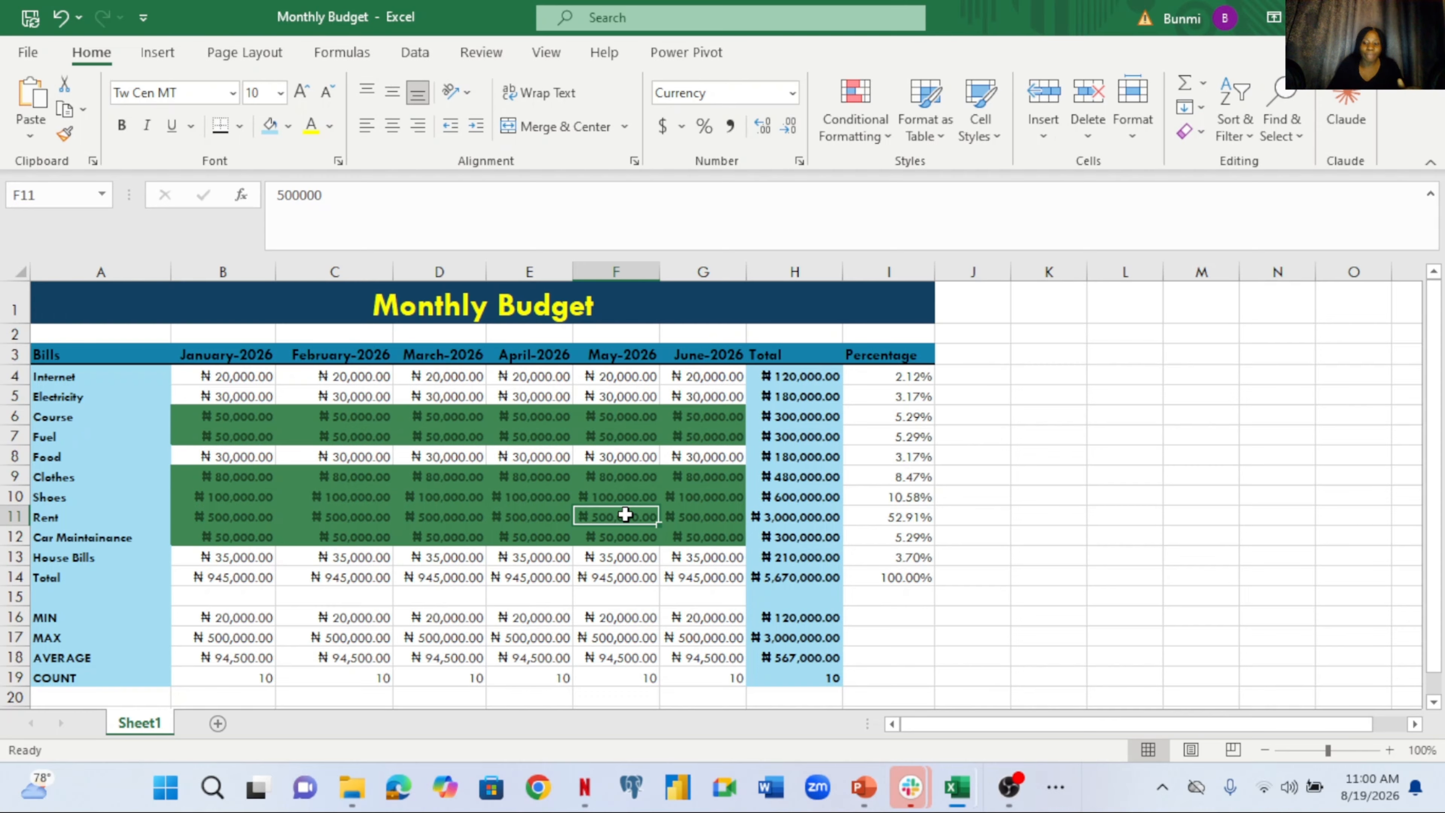
{"action": "type", "text": "700000"}
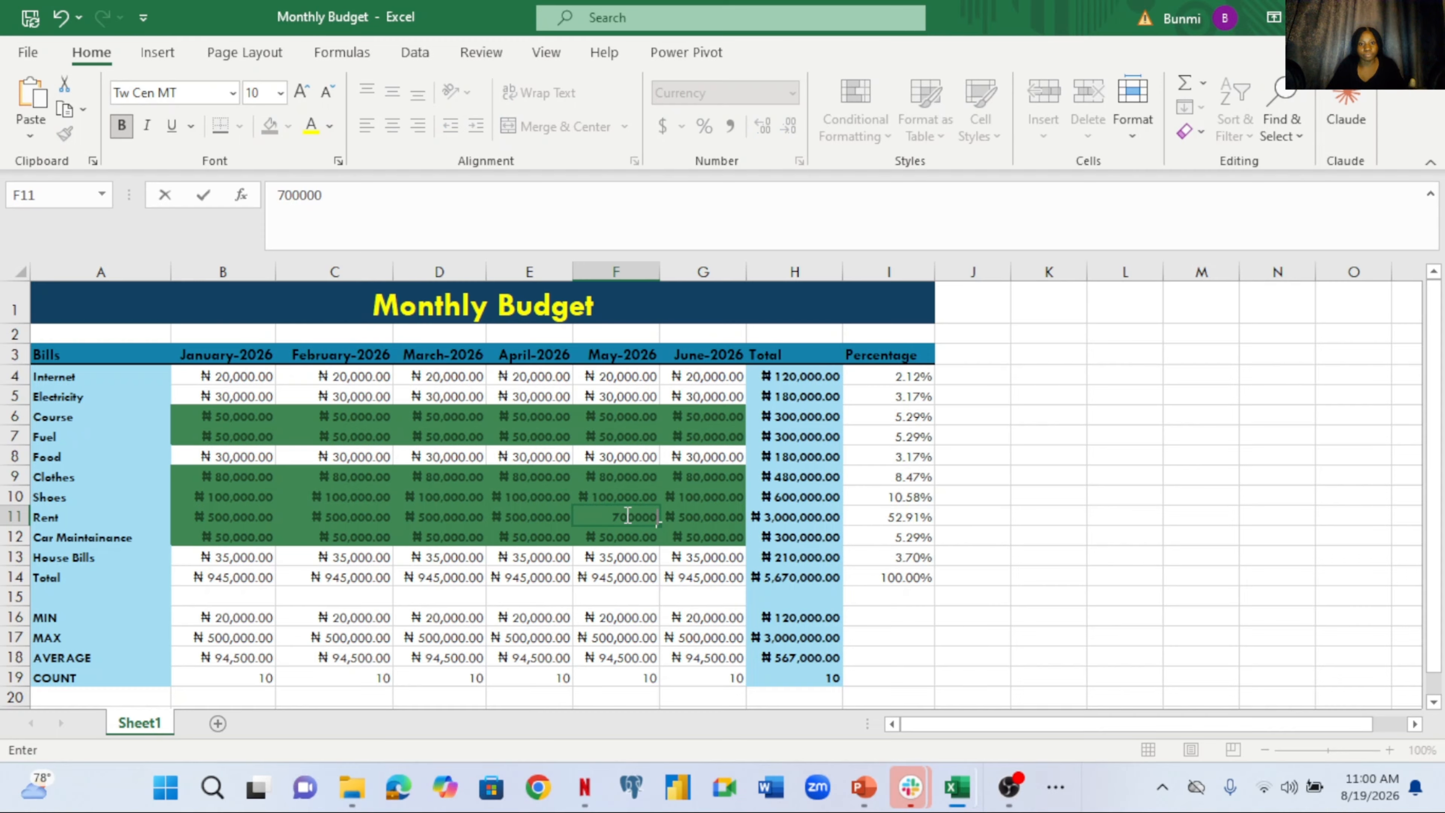
{"action": "key", "text": "Return"}
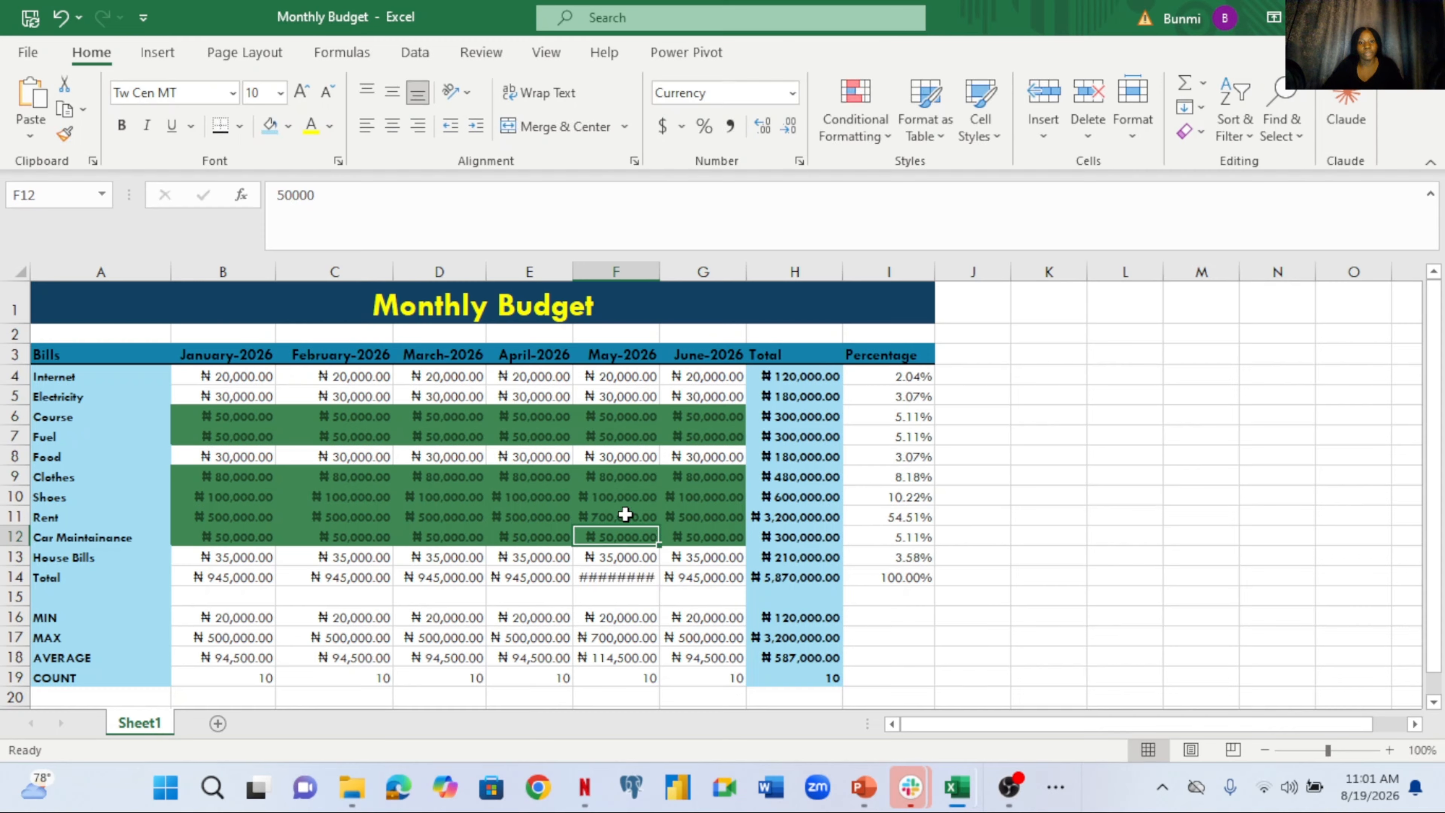
Auto-fit column F so May's ₦1,145,000.00 total shows, then reselect B14:G14
{"action": "double_click", "coordinate": [660, 268]}
{"action": "left_click", "coordinate": [636, 572]}
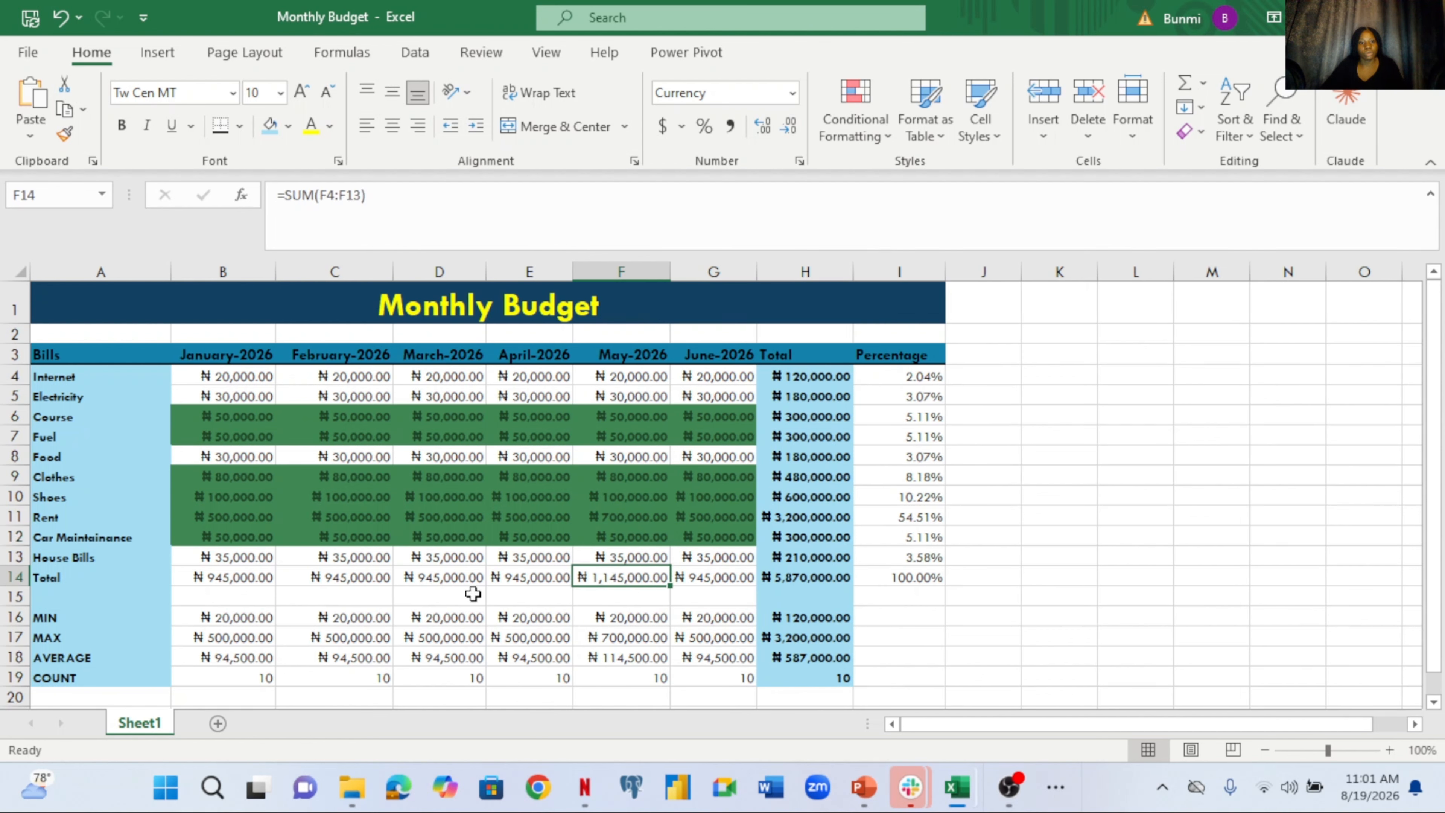
{"action": "left_click_drag", "start_coordinate": [262, 574], "coordinate": [699, 581]}
Add a Greater Than 945,000 rule with Light Red Fill to totals B14:G14
{"action": "left_click", "coordinate": [846, 127]}
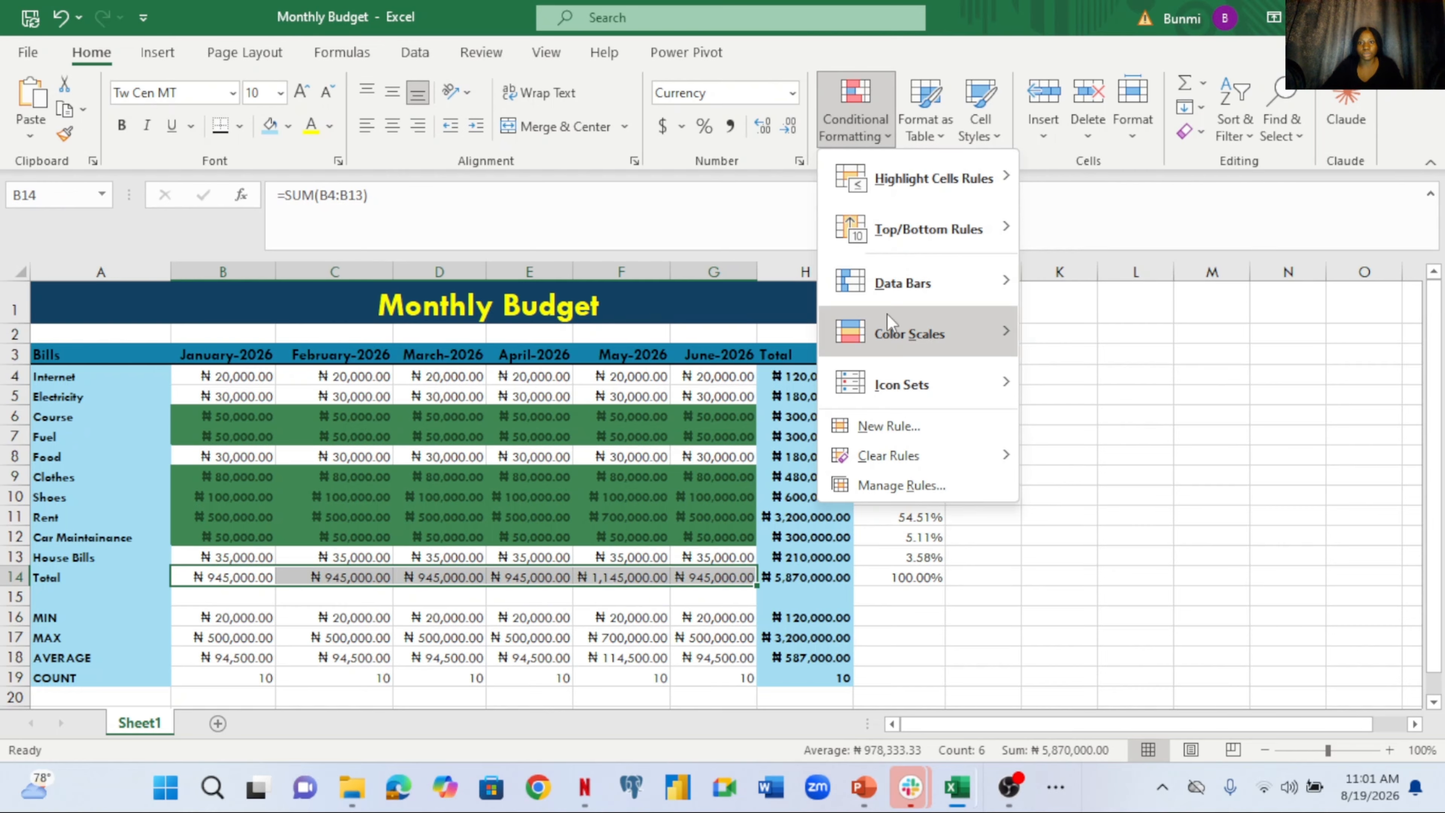
{"action": "mouse_move", "coordinate": [971, 174]}
{"action": "left_click", "coordinate": [1084, 170]}
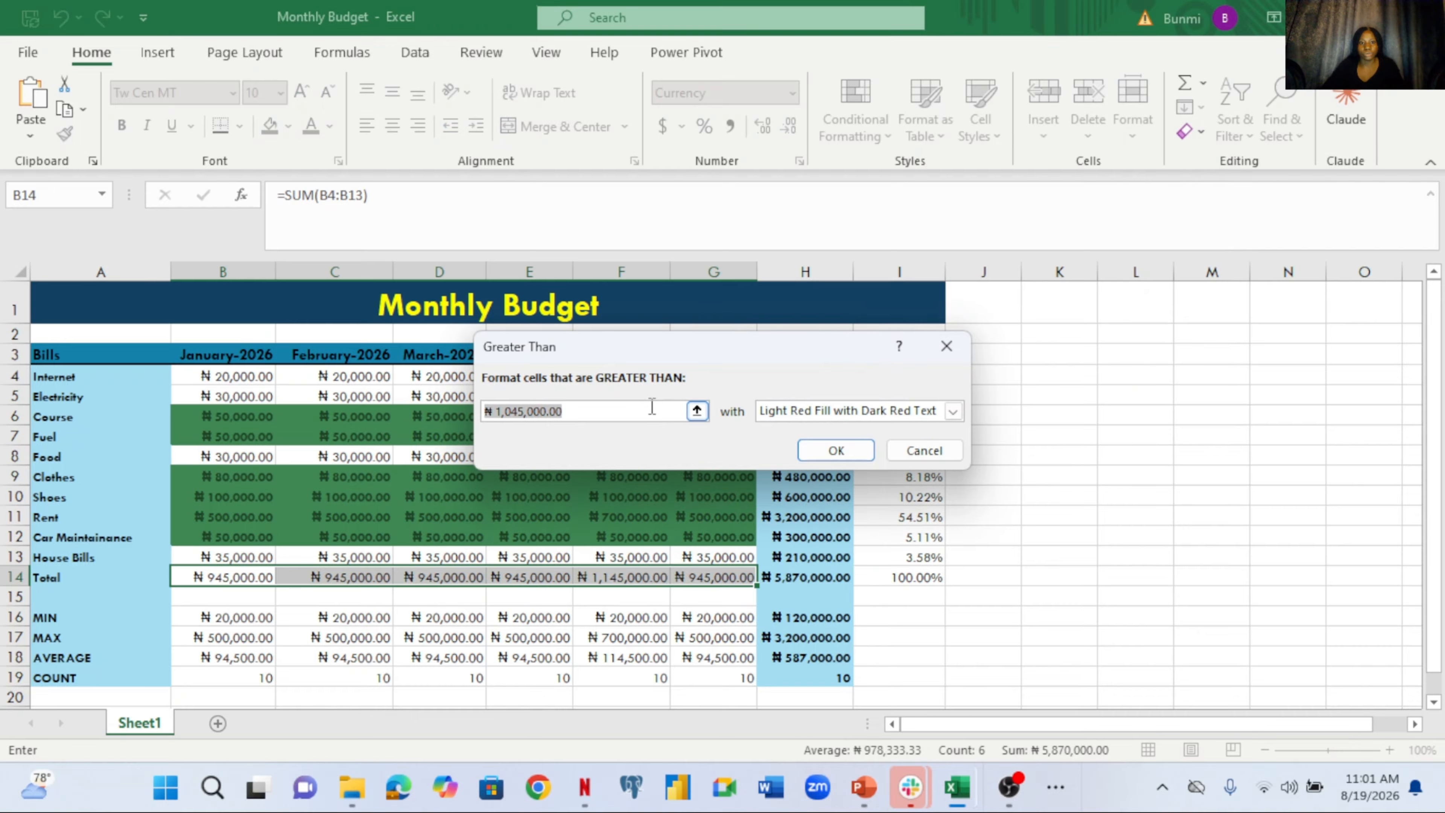
{"action": "key", "text": "BackSpace"}
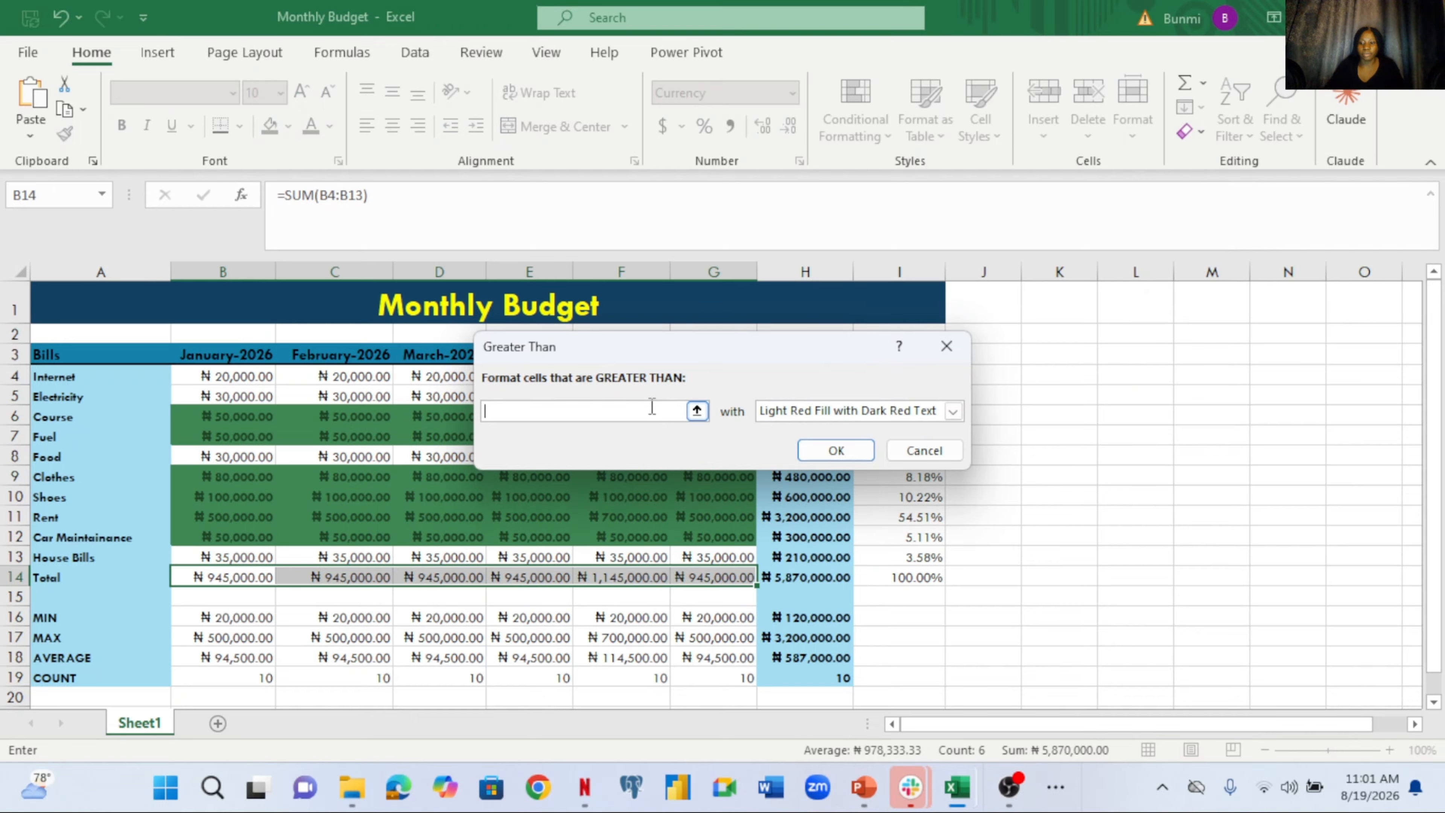
{"action": "type", "text": "94"}
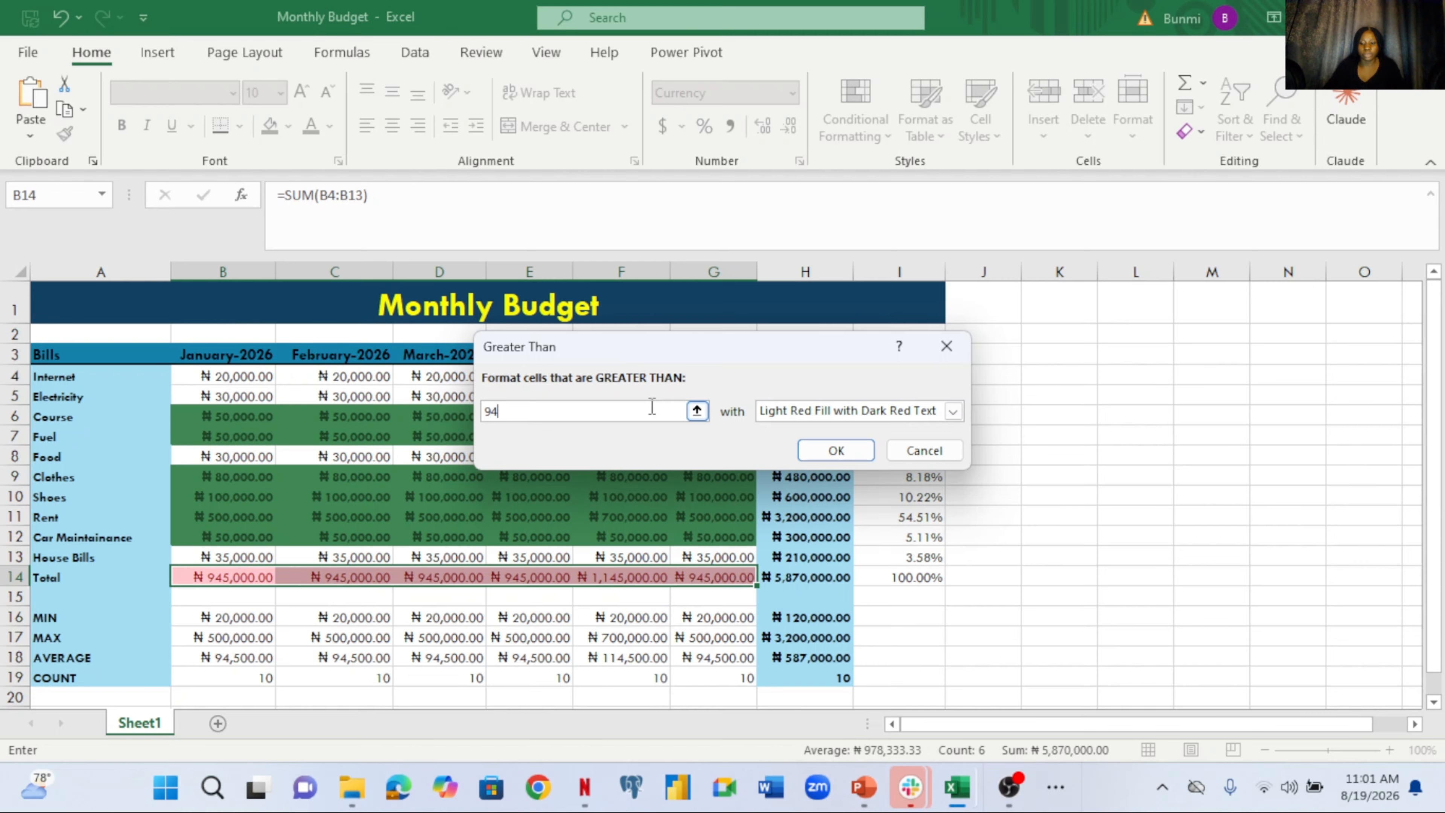
{"action": "type", "text": "5,000"}
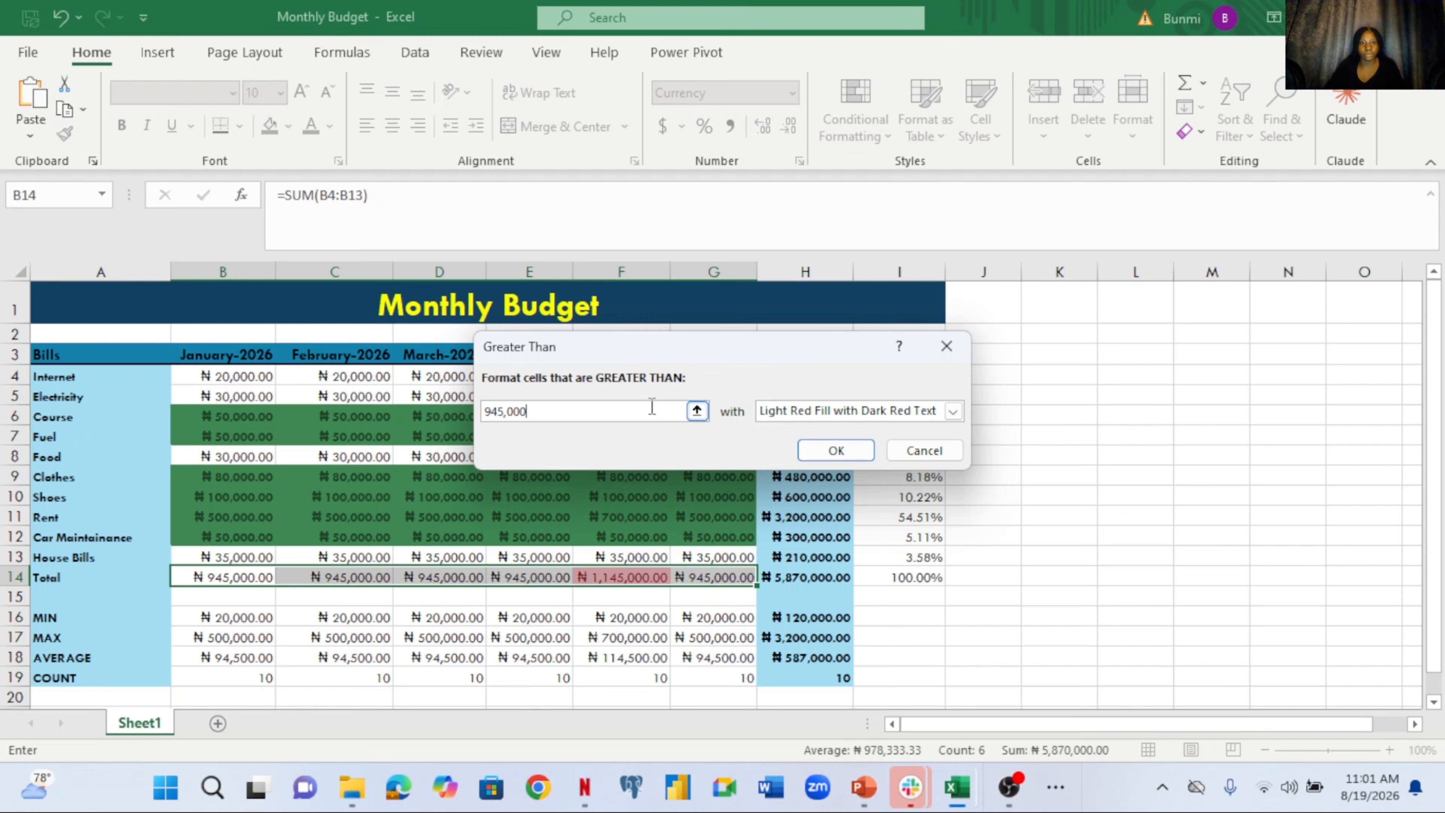
{"action": "left_click", "coordinate": [836, 450]}
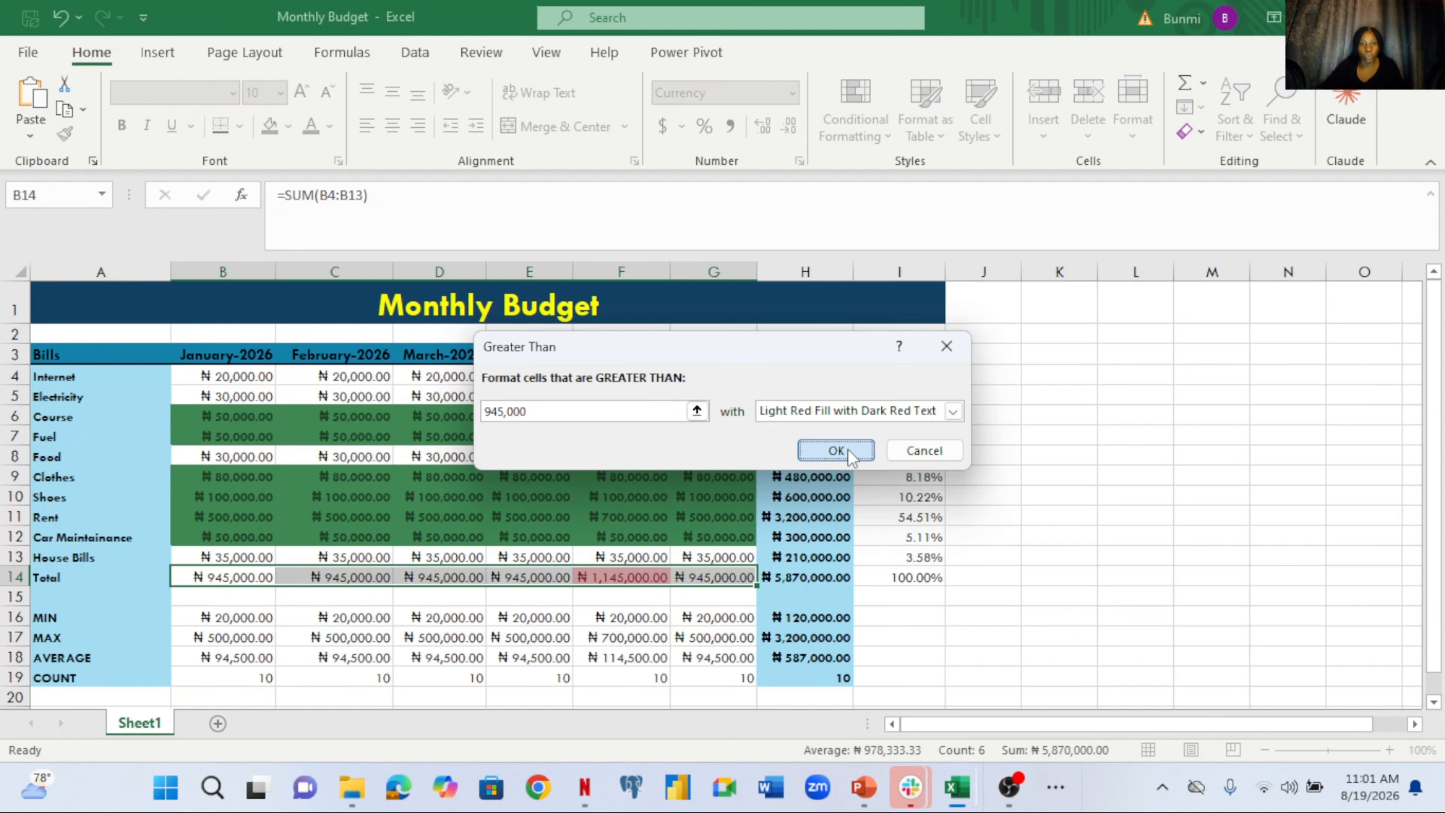
{"action": "left_click", "coordinate": [645, 550]}
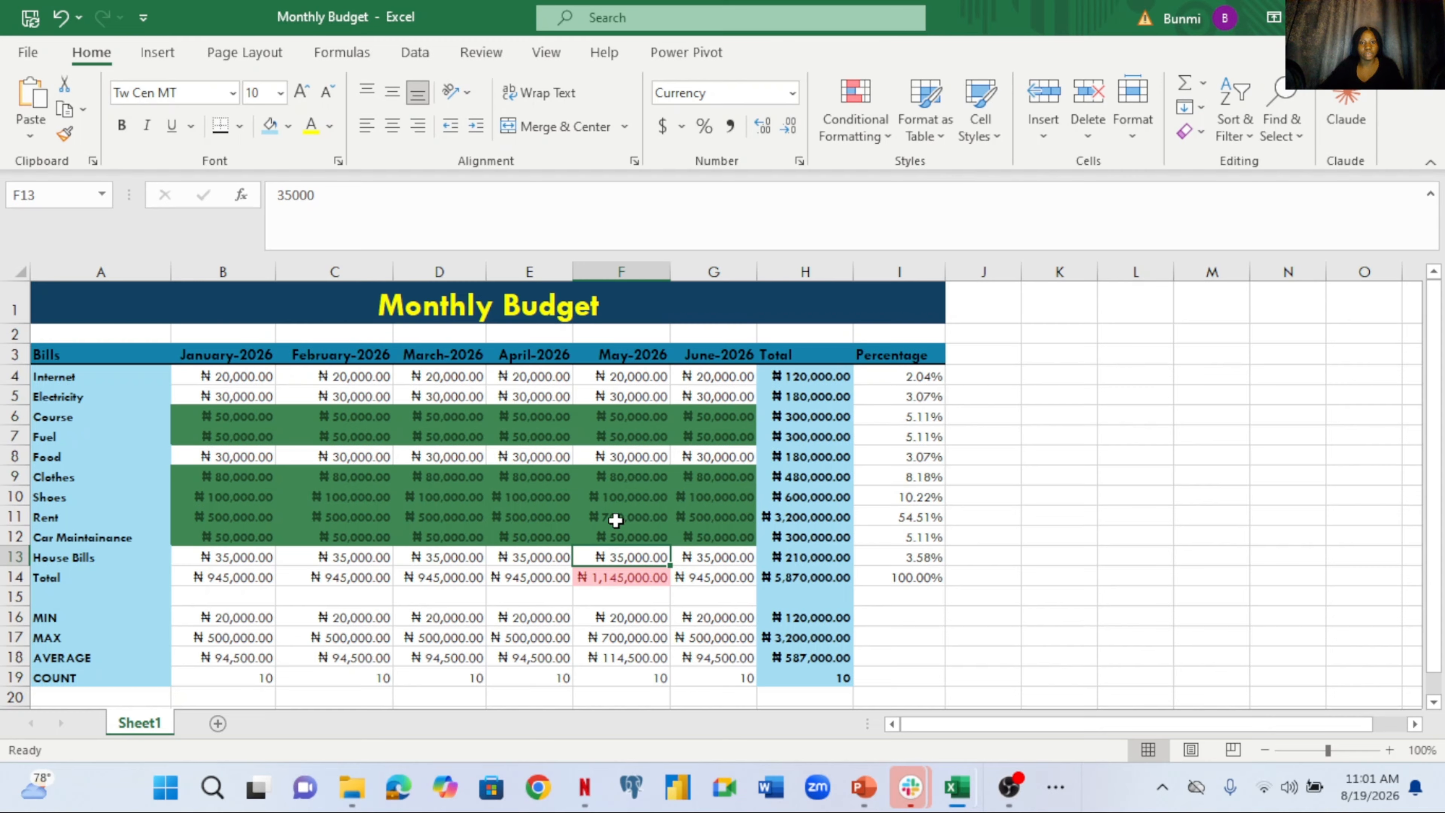
Select the red-highlighted May total in F14 and review its Conditional Formatting options
{"action": "left_click", "coordinate": [613, 577]}
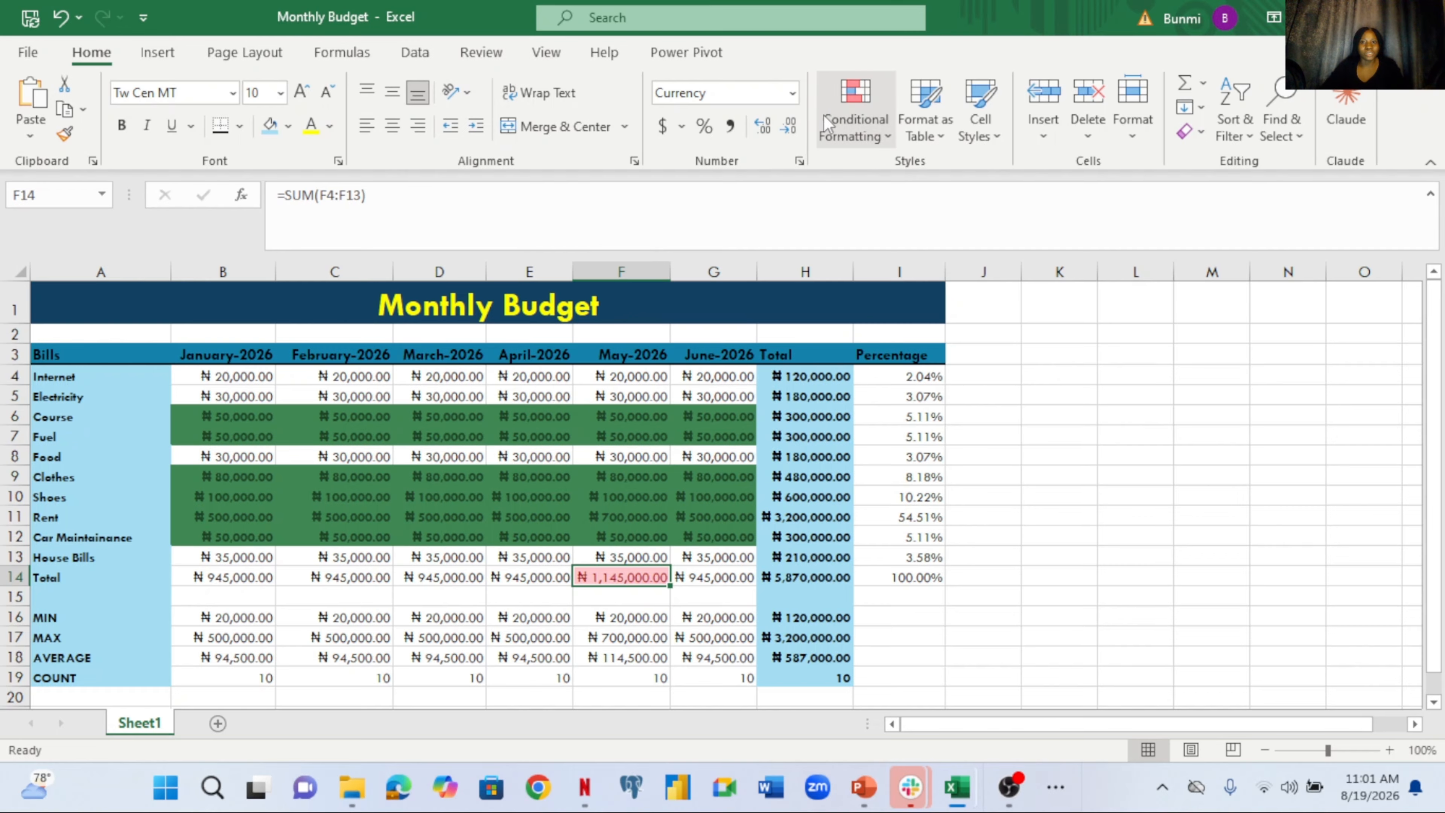
{"action": "left_click", "coordinate": [875, 140]}
{"action": "mouse_move", "coordinate": [932, 275]}
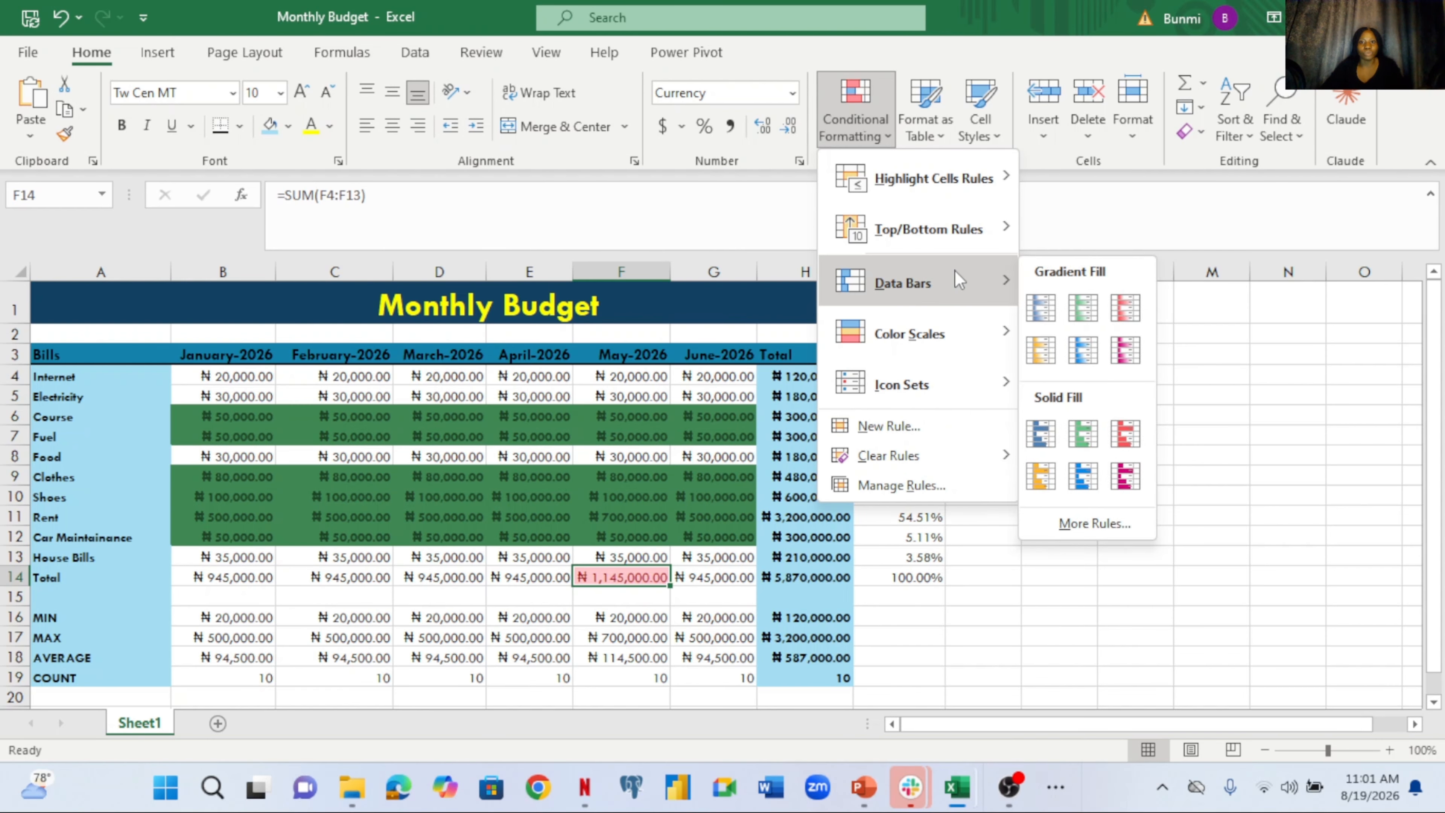
{"action": "mouse_move", "coordinate": [823, 247]}
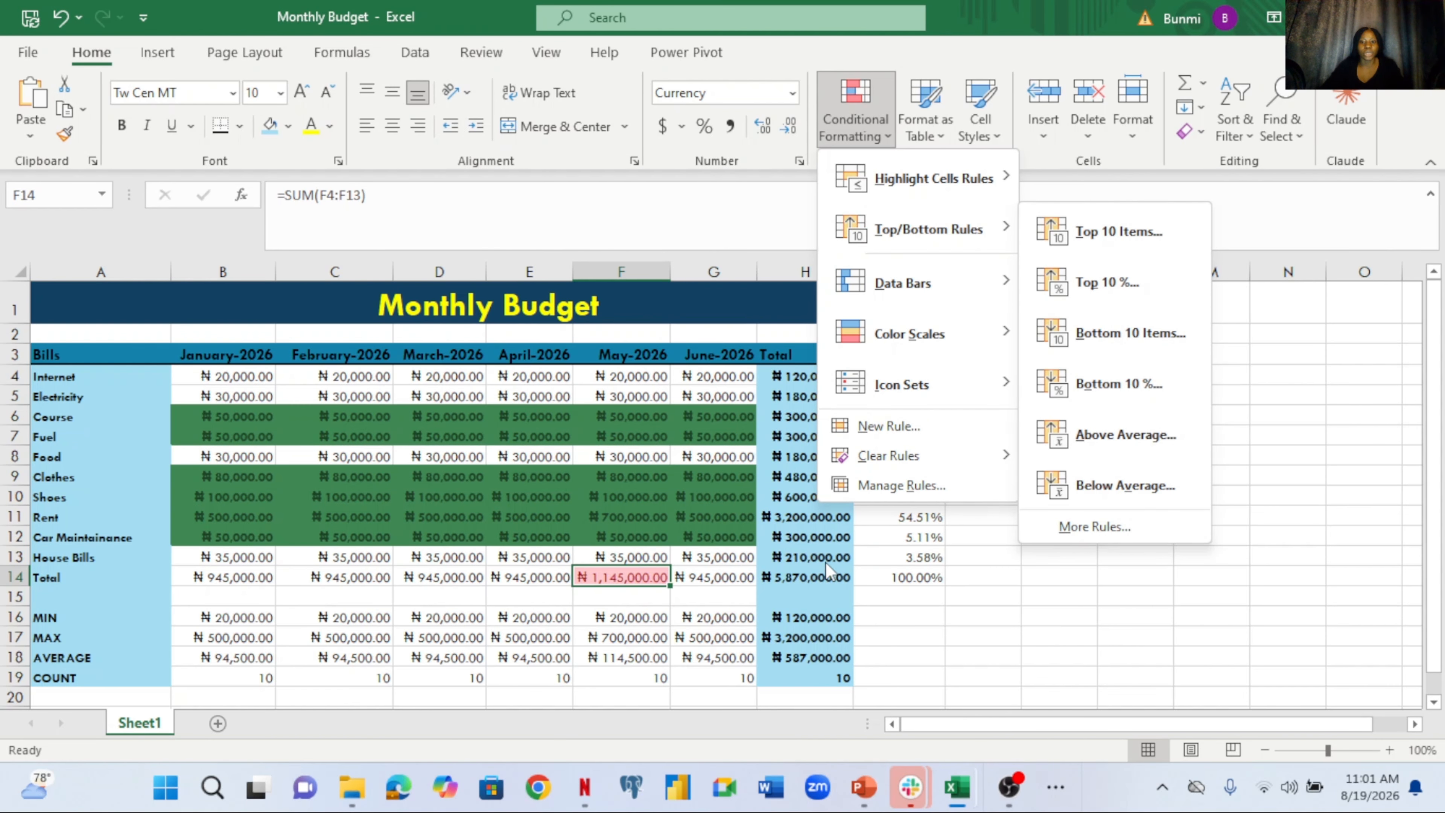
Close the menu and bring up the PowerPoint deck's slide 2 on Named Ranges and Tables
{"action": "mouse_move", "coordinate": [868, 793]}
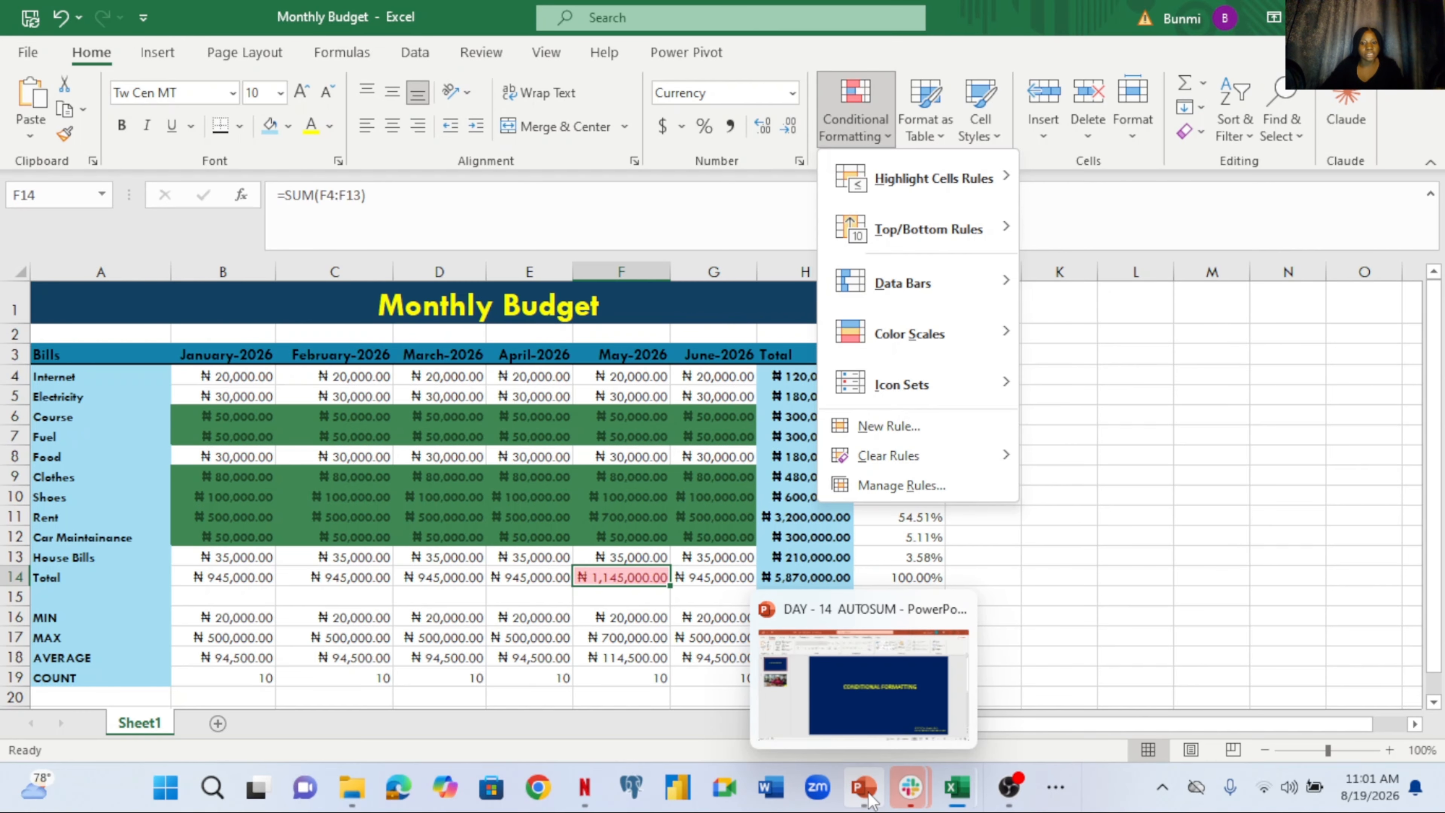
{"action": "left_click", "coordinate": [879, 716]}
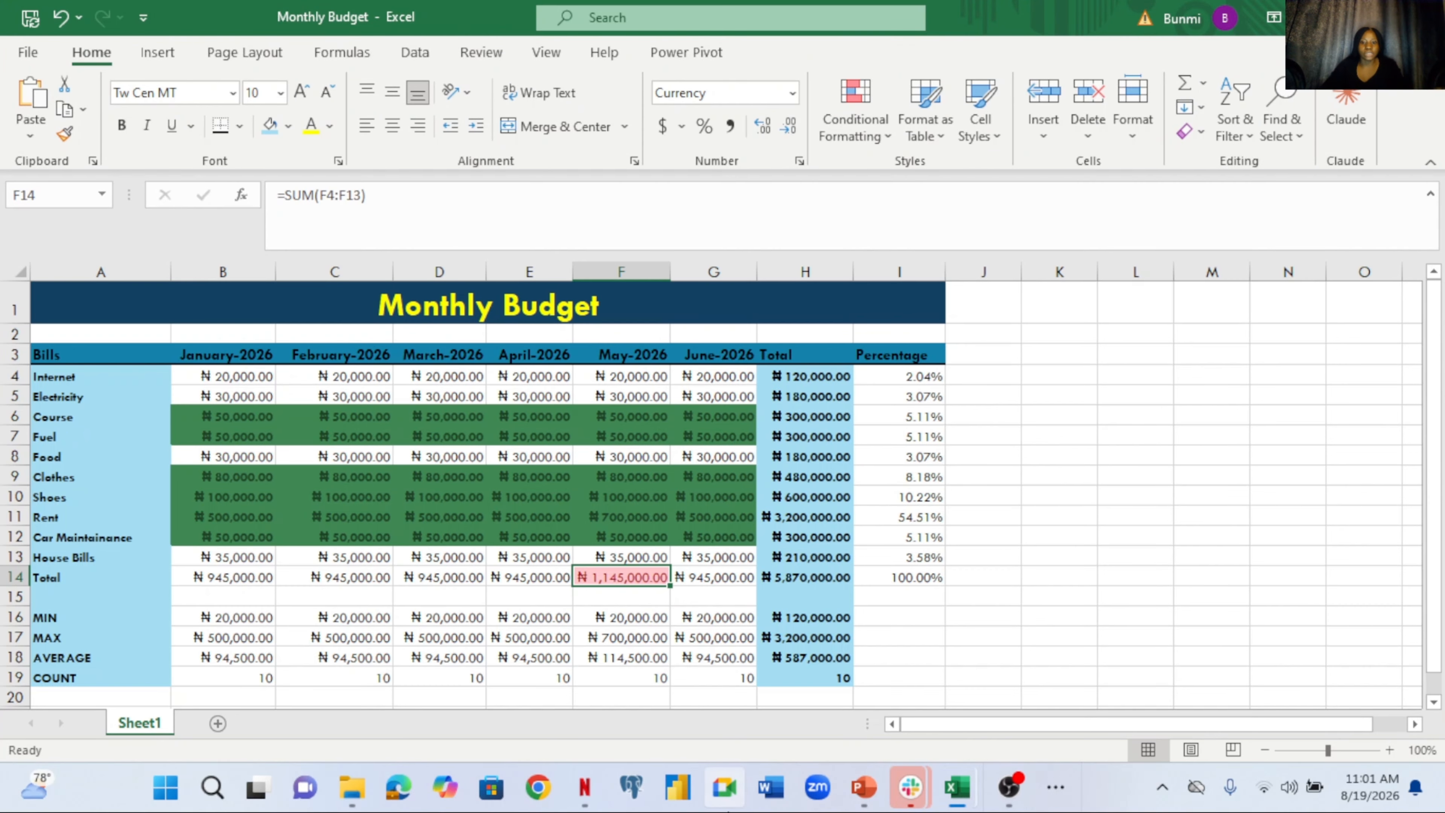
{"action": "left_click", "coordinate": [857, 802]}
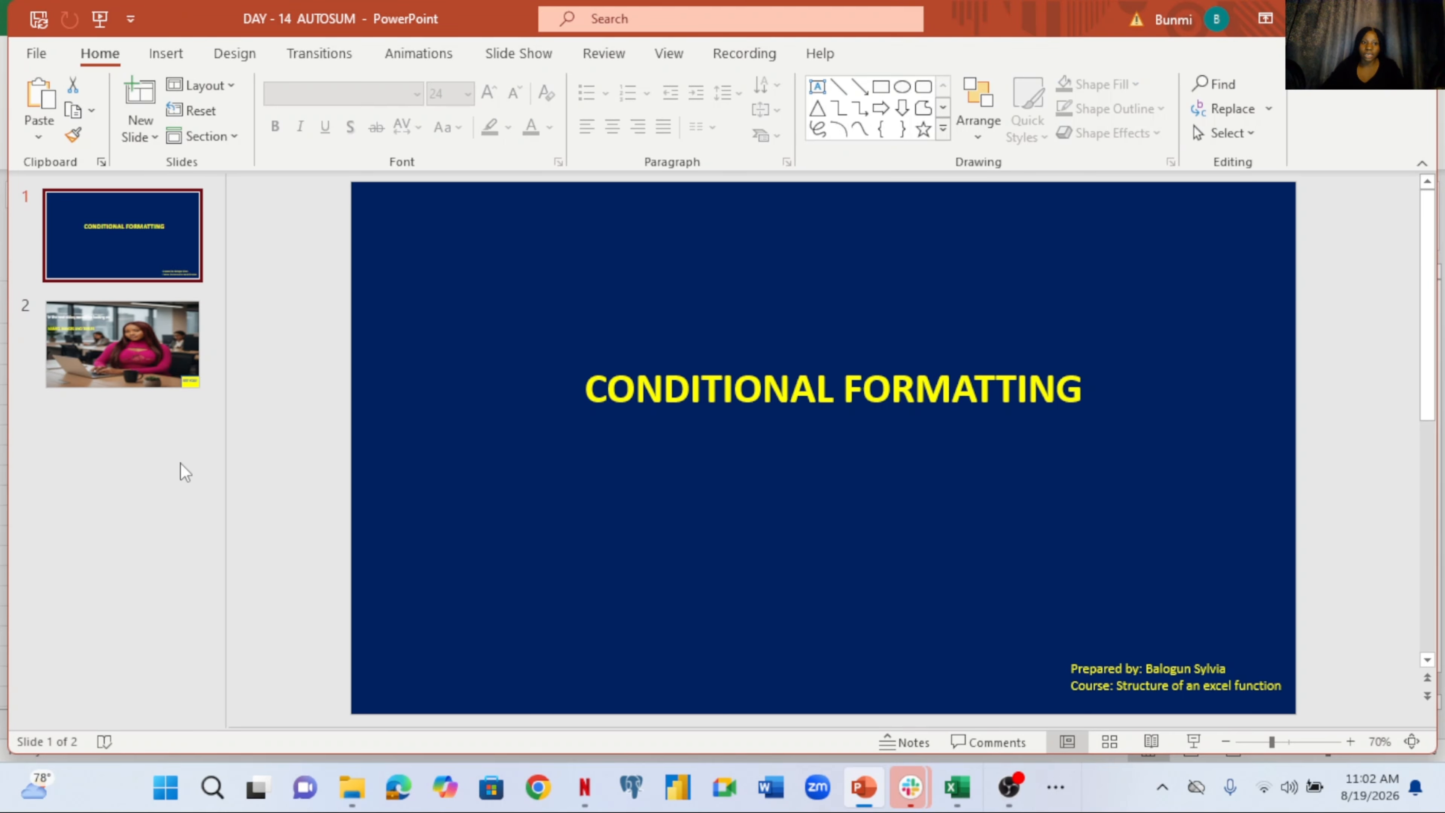
{"action": "left_click", "coordinate": [142, 371]}
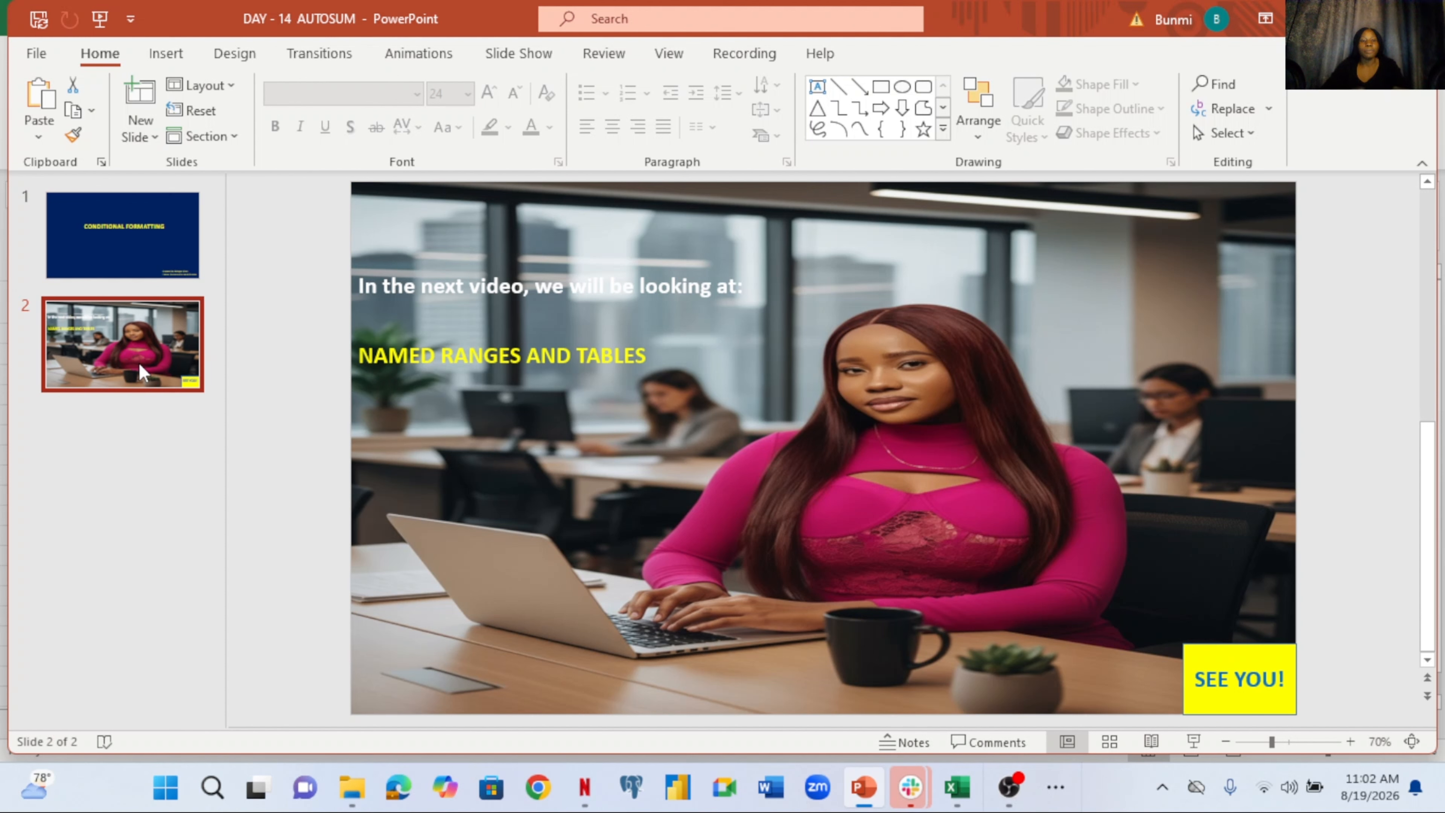